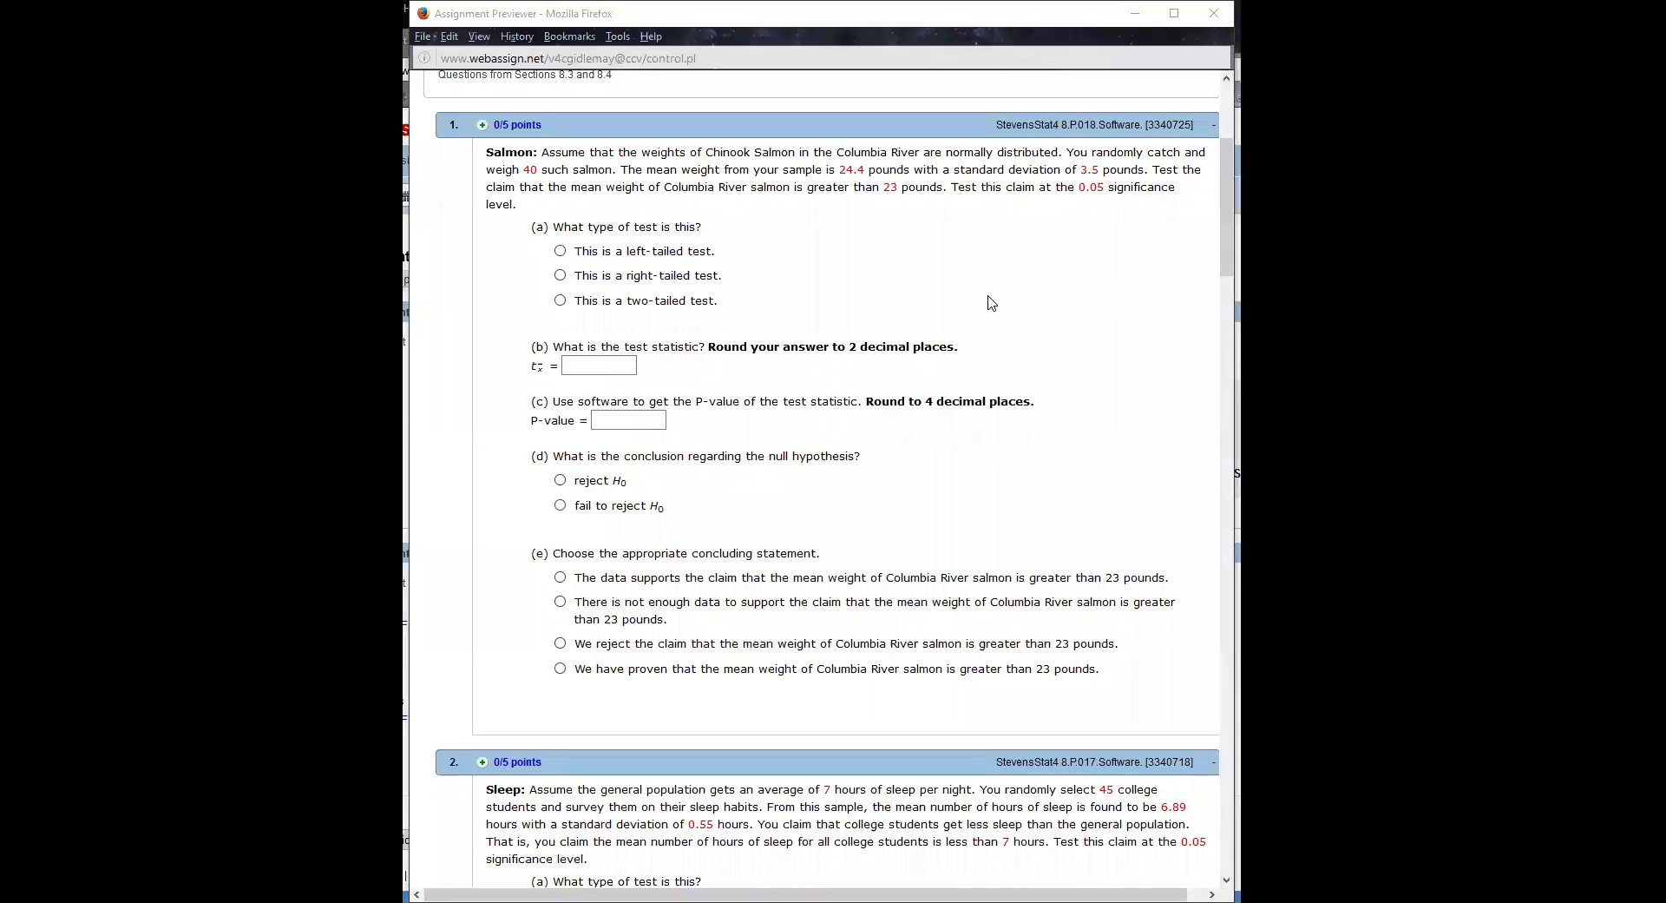
# Scroll the assignment preview down to question 3, Math SAT Scores, and its data table
pyautogui.scroll(-4, 989, 291)
pyautogui.scroll(-15, 989, 291)
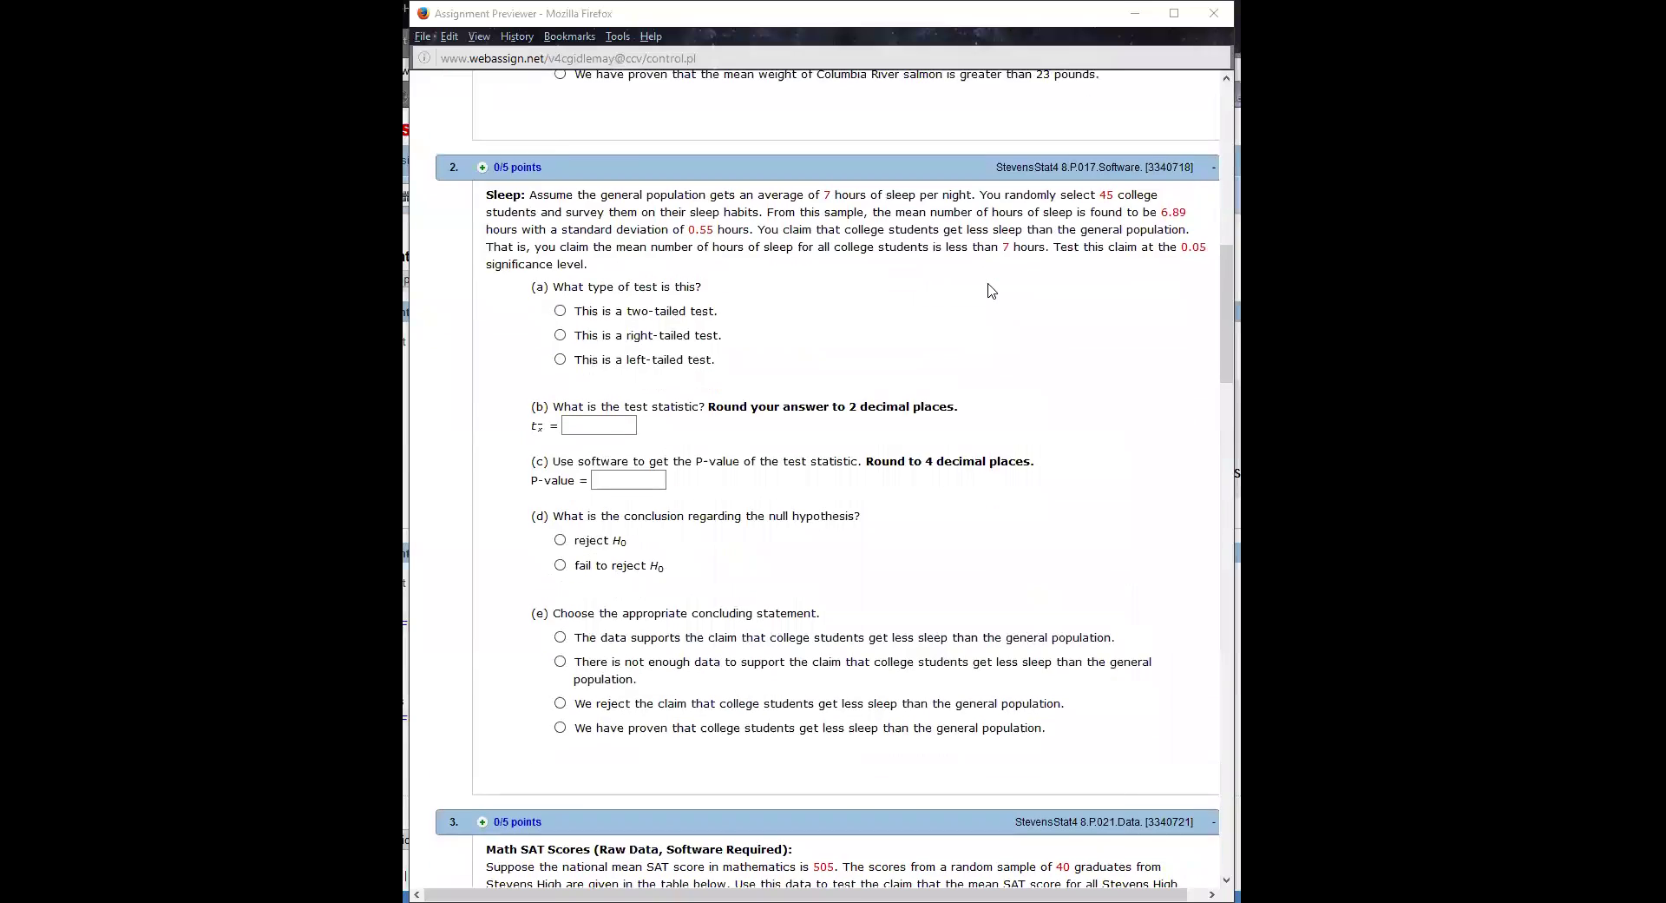
pyautogui.scroll(-6, 998, 286)
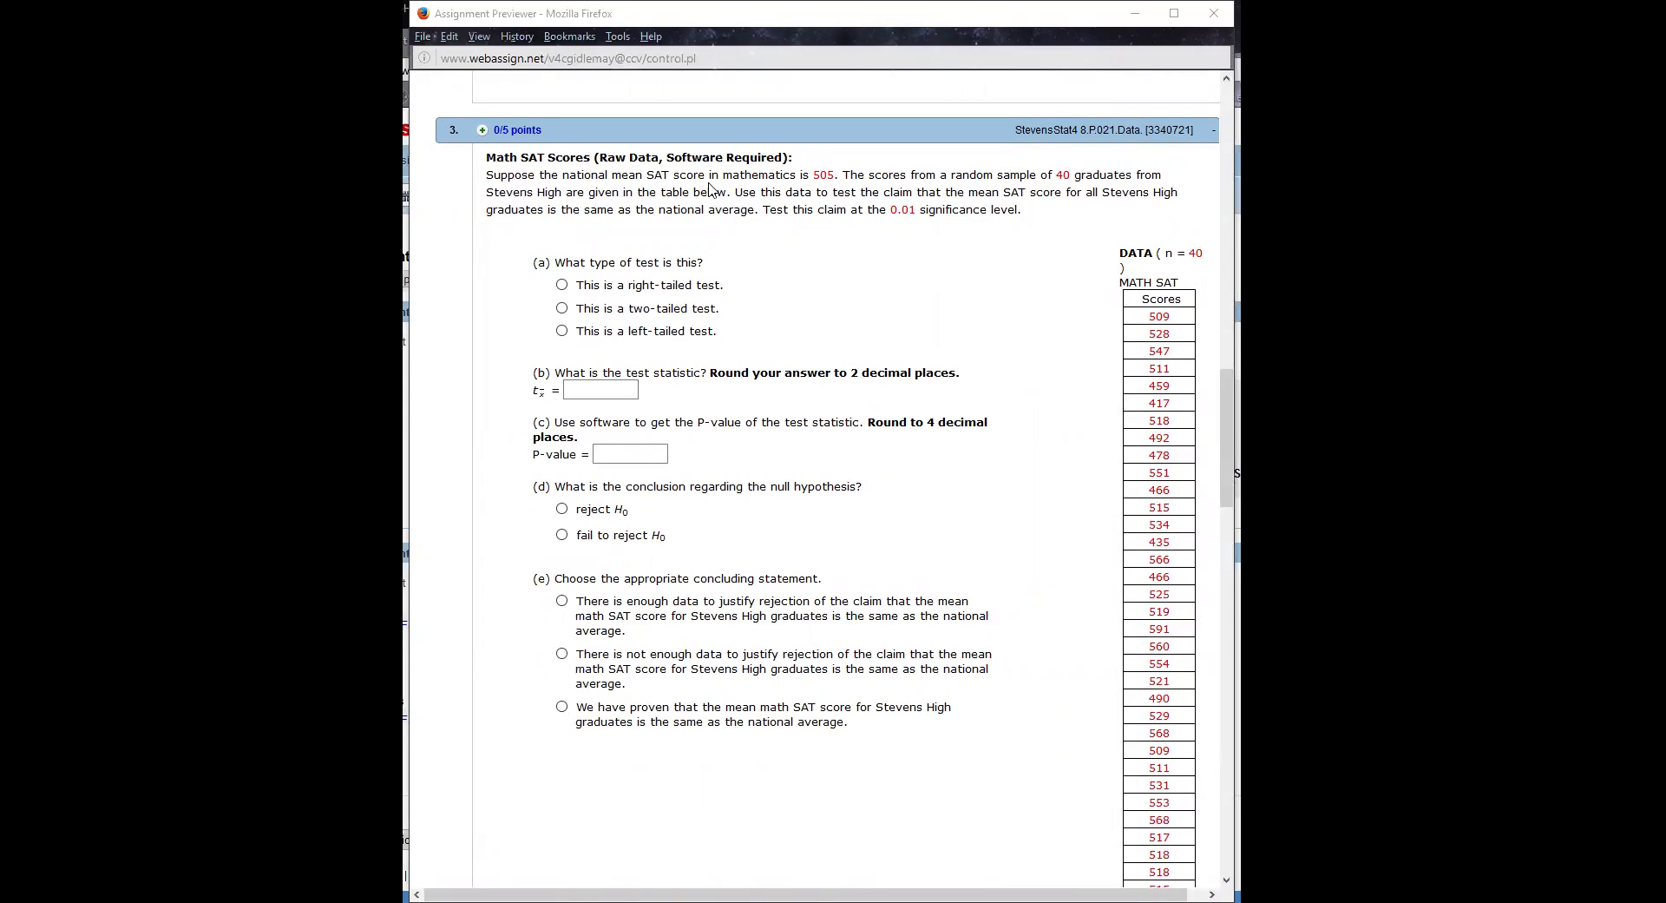
# Highlight the 505 national mean and the 40-graduate sample, then mark part (a) as a two-tailed test
pyautogui.moveTo(791, 174); pyautogui.dragTo(851, 177)
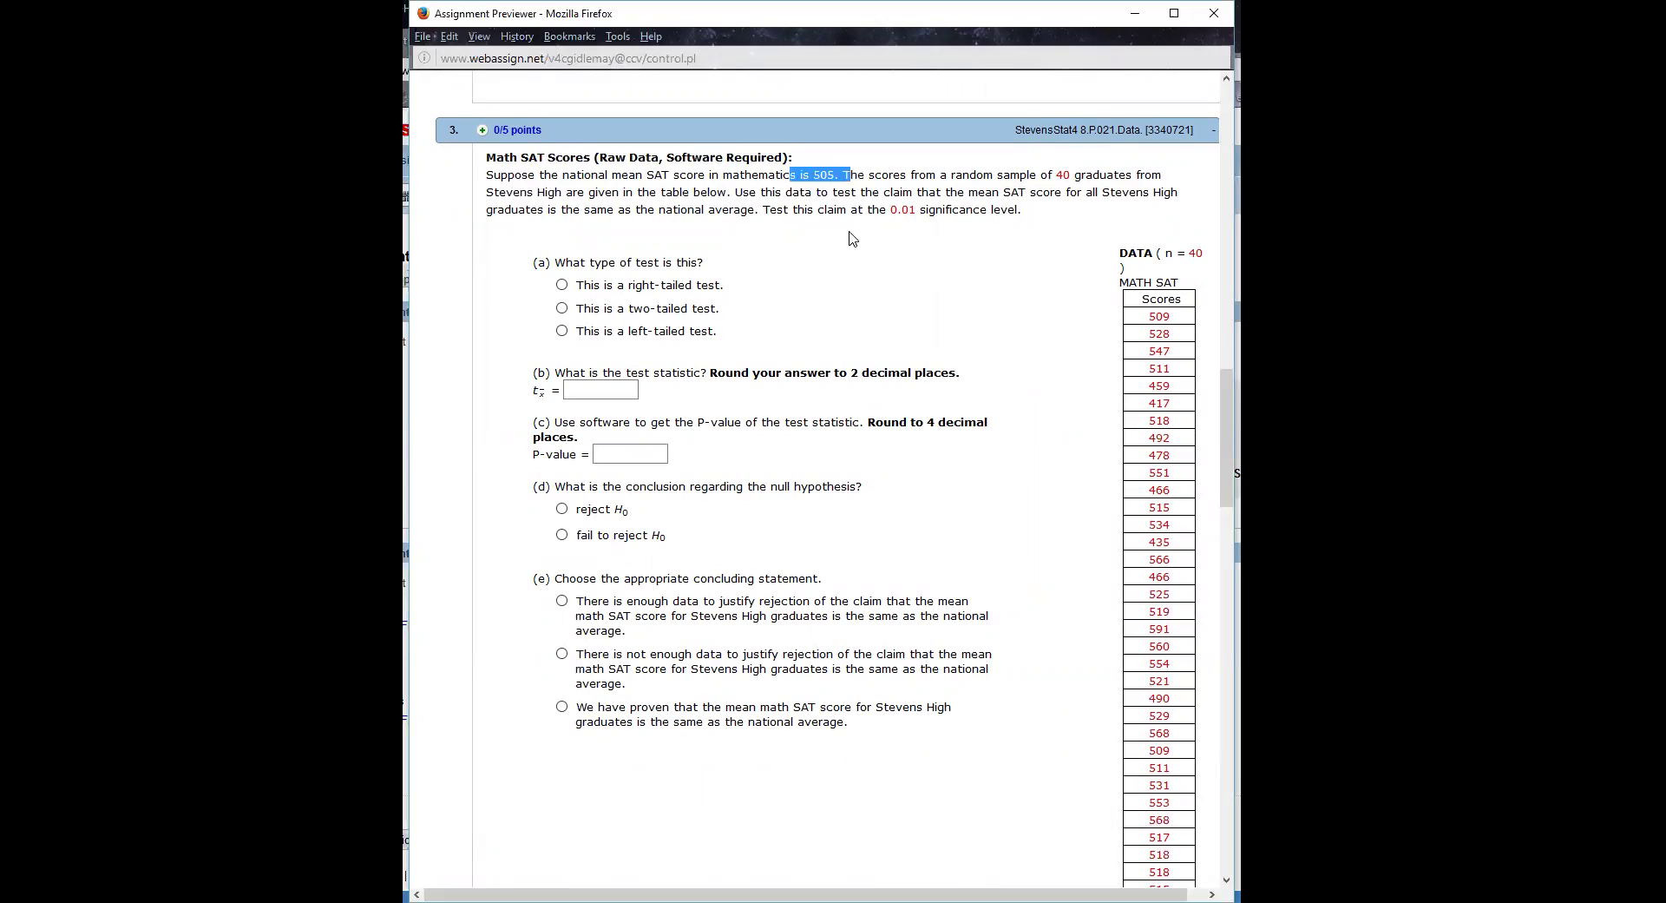
pyautogui.moveTo(1050, 176); pyautogui.dragTo(1173, 190)
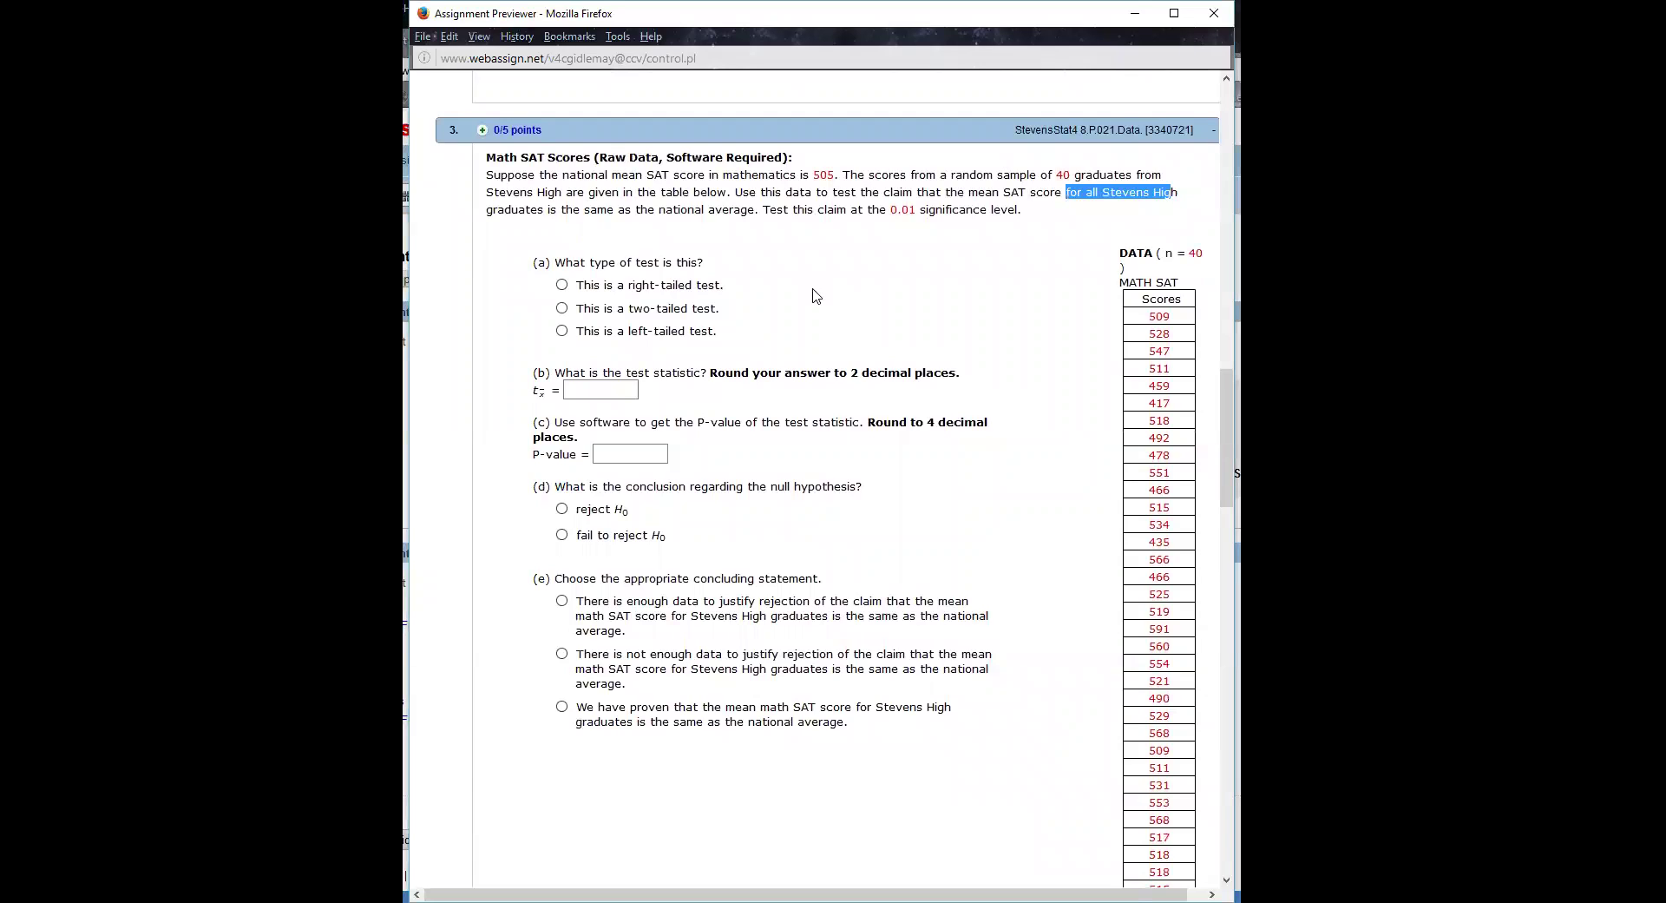
pyautogui.click(560, 311)
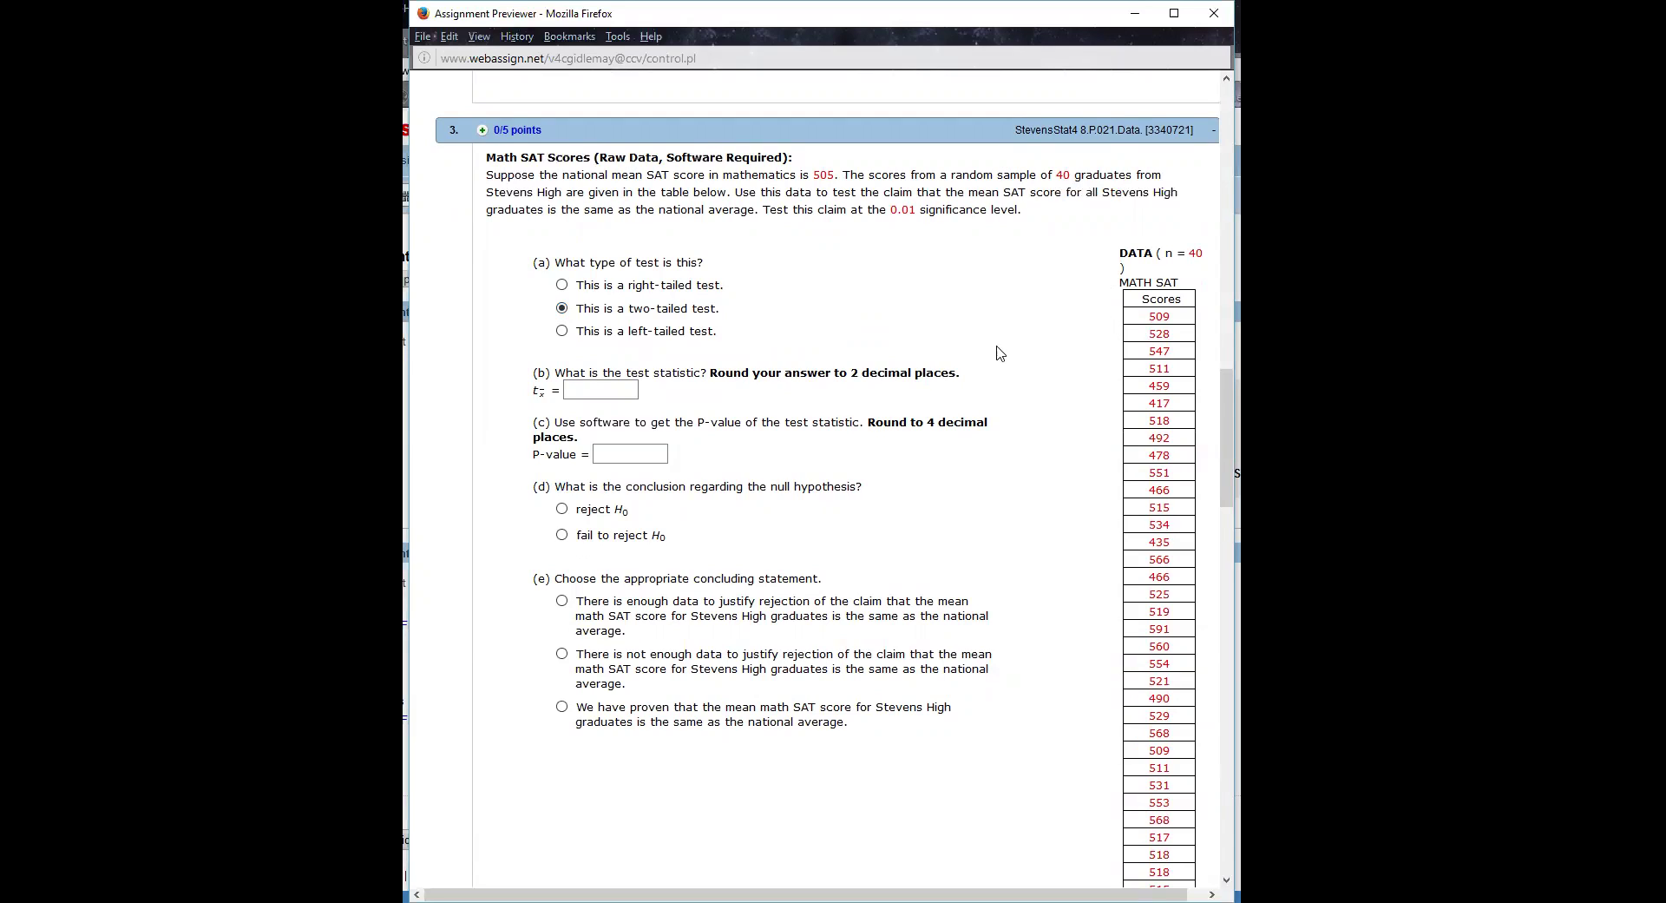
# Select every Math SAT score in the DATA Scores column for copying
pyautogui.moveTo(1149, 320); pyautogui.dragTo(1187, 739)
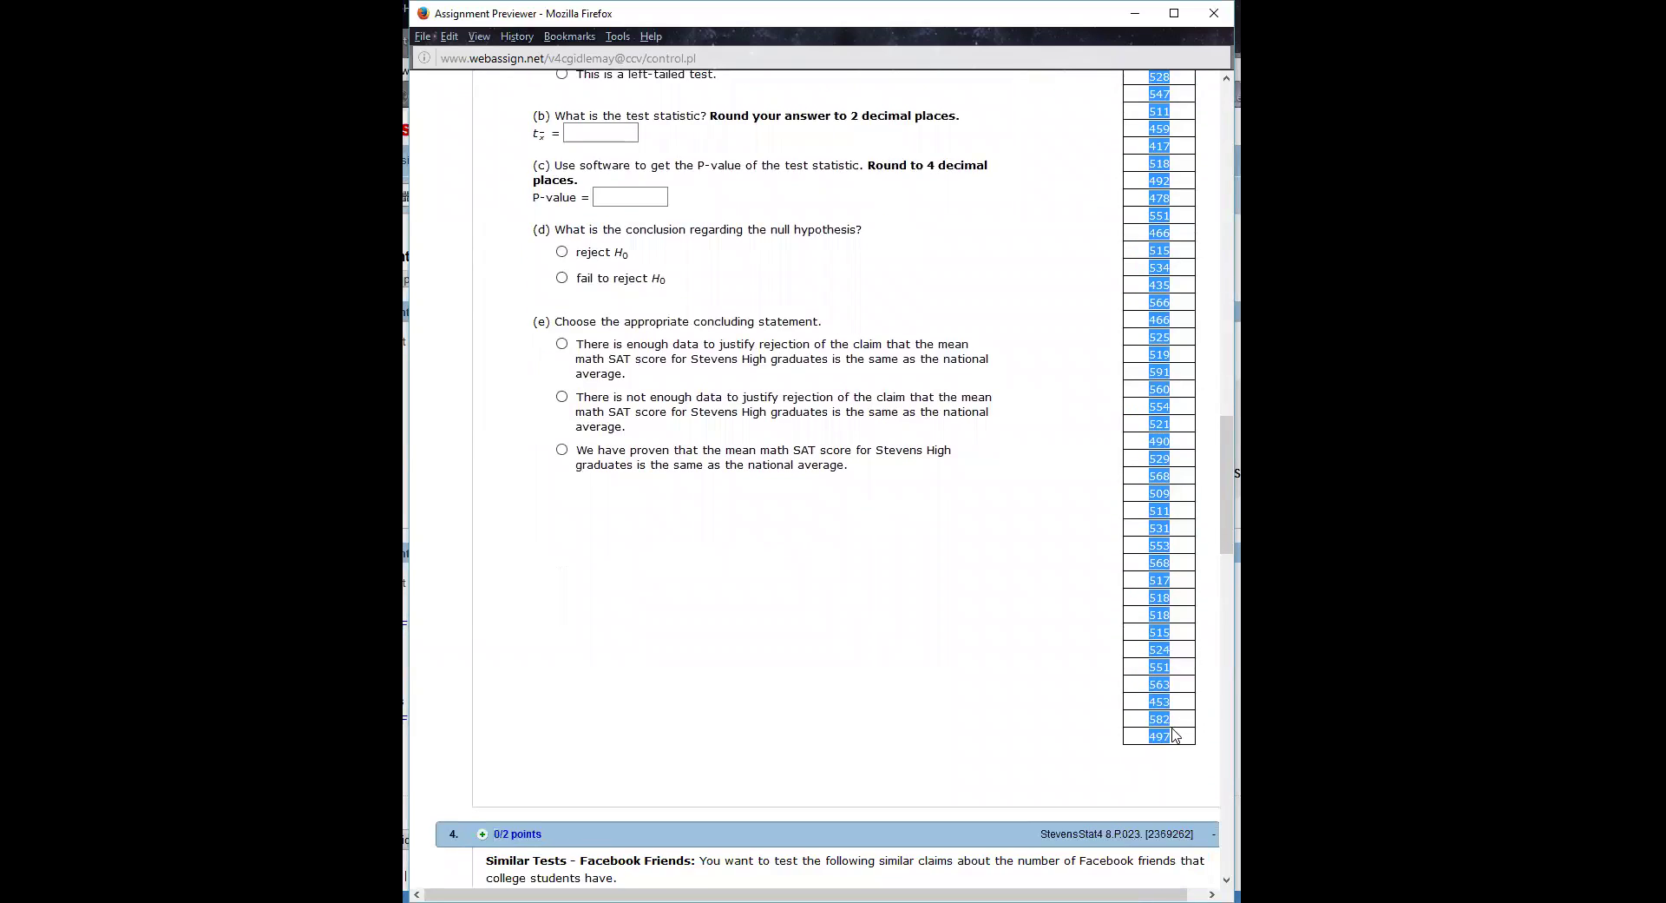
pyautogui.scroll(5, 1104, 599)
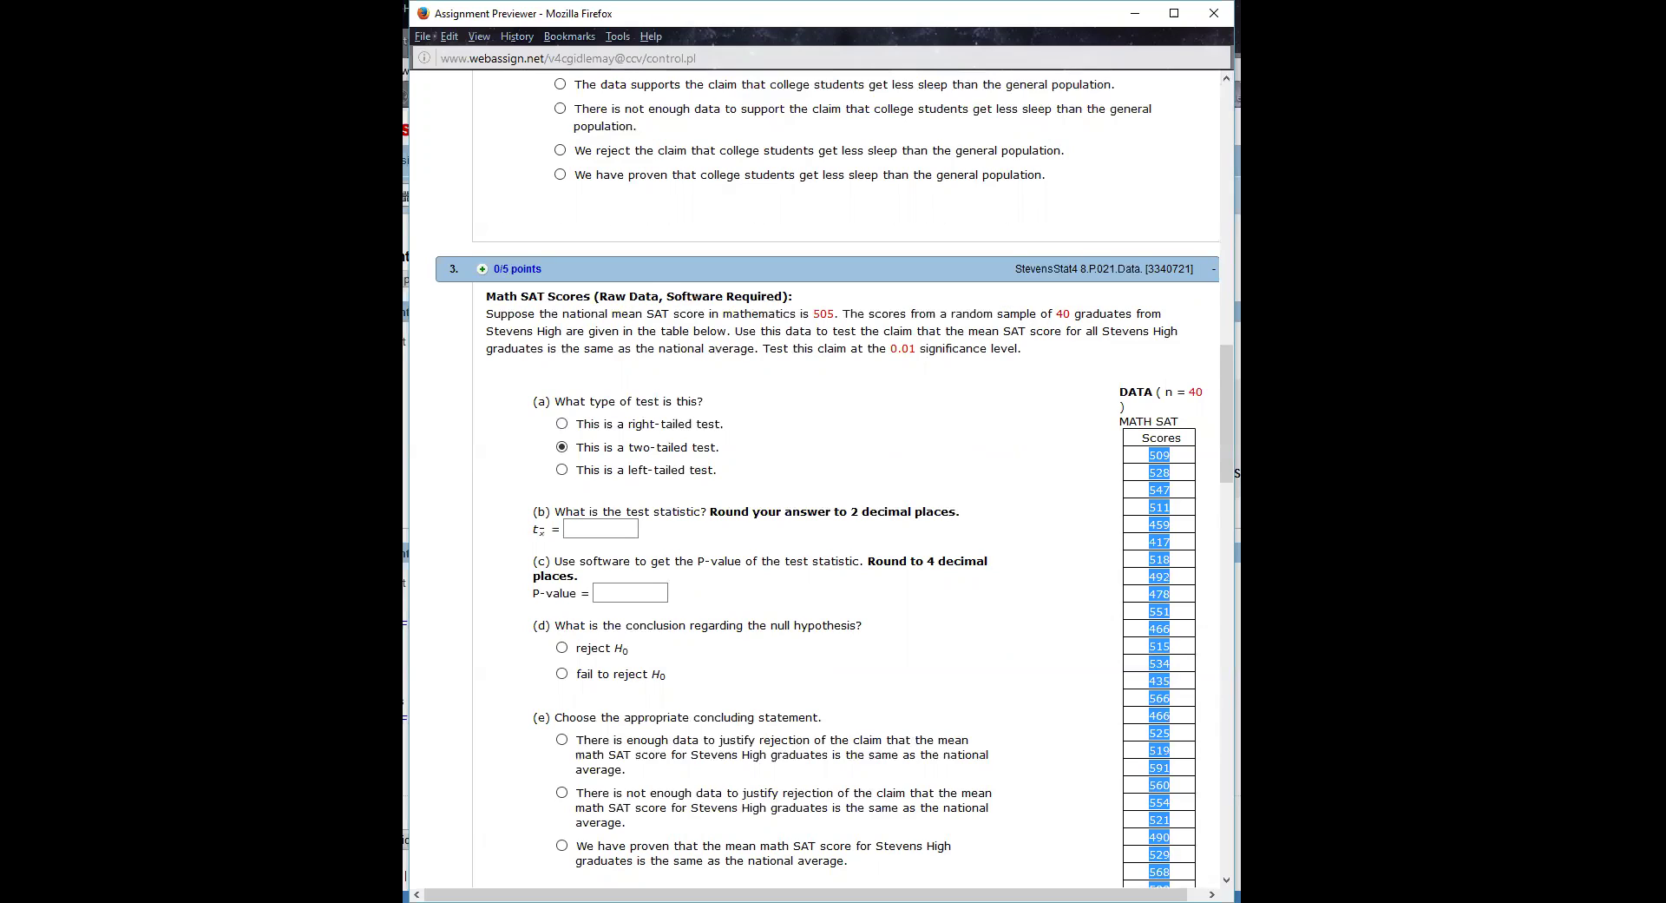
# Switch to the Firefox window showing the Theory-Based Inference applet tab
pyautogui.hotkey('alt', 'Tab')
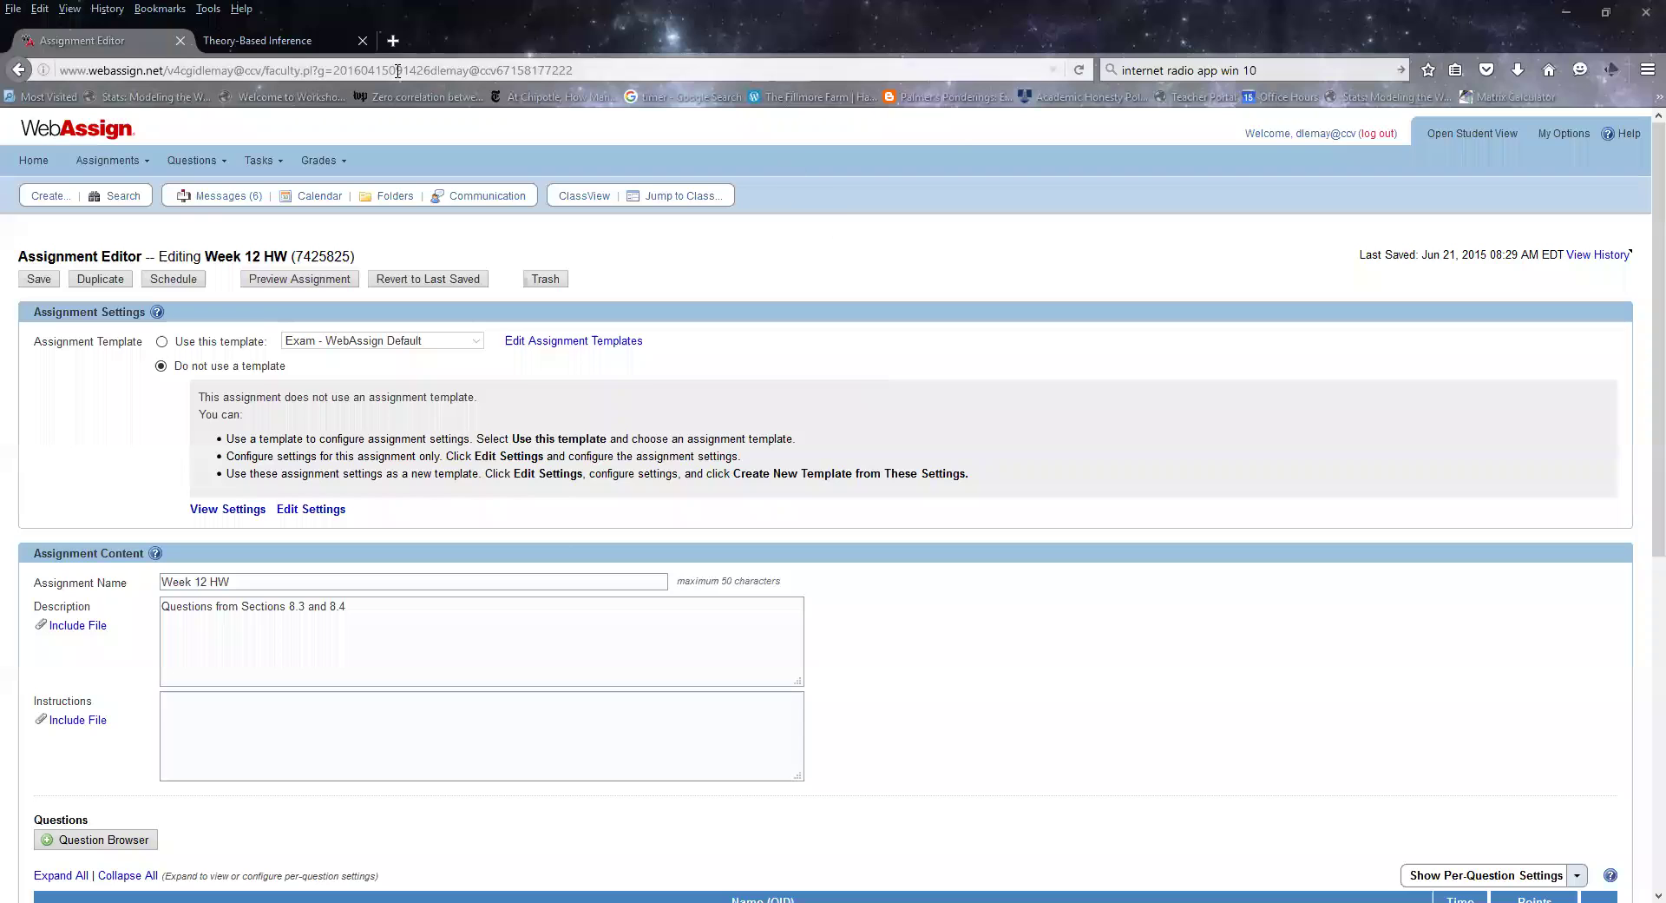
pyautogui.click(297, 50)
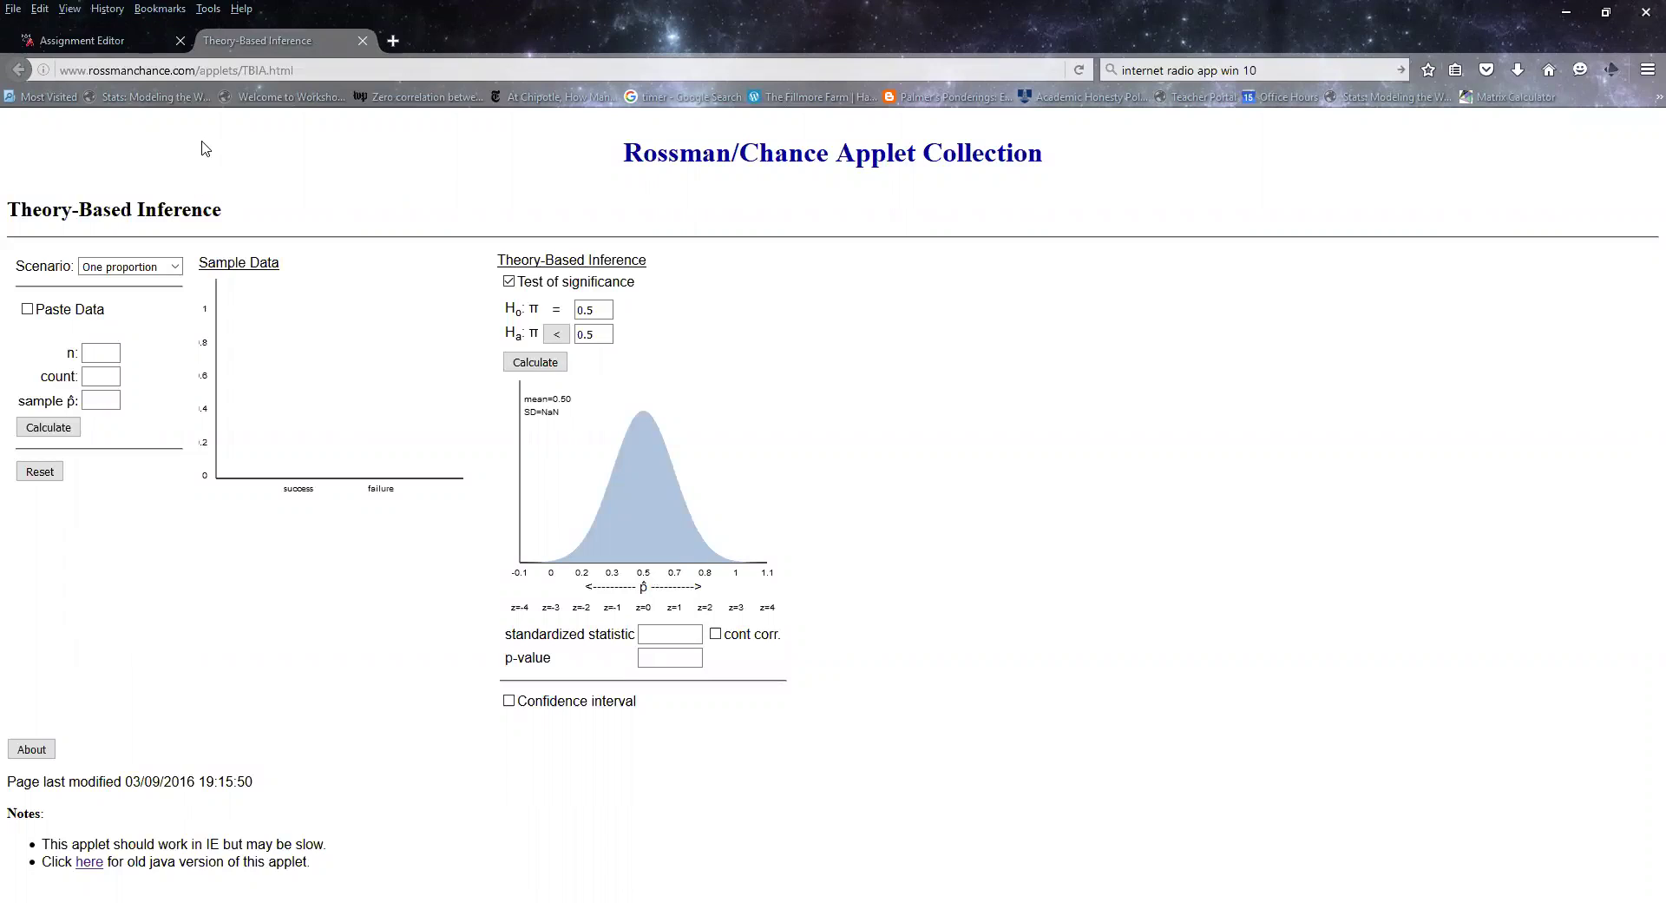
# Load the 40 pasted SAT scores into the One mean scenario (n = 40, mean 518.97, SD 39.466)
pyautogui.click(172, 270)
pyautogui.click(156, 299)
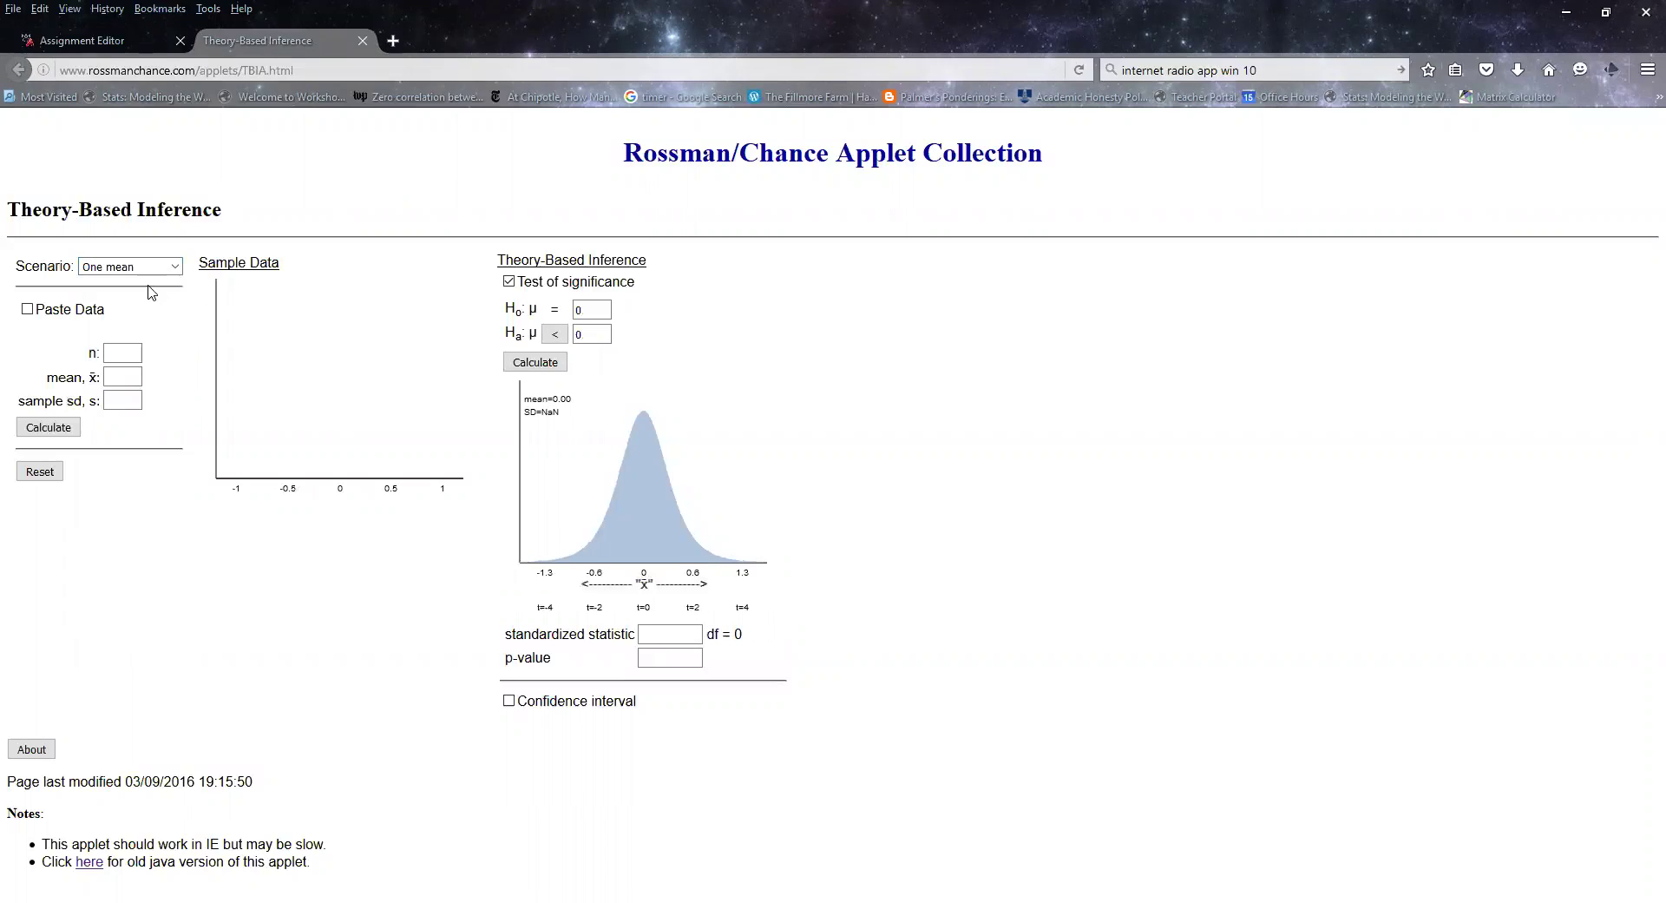
pyautogui.click(27, 309)
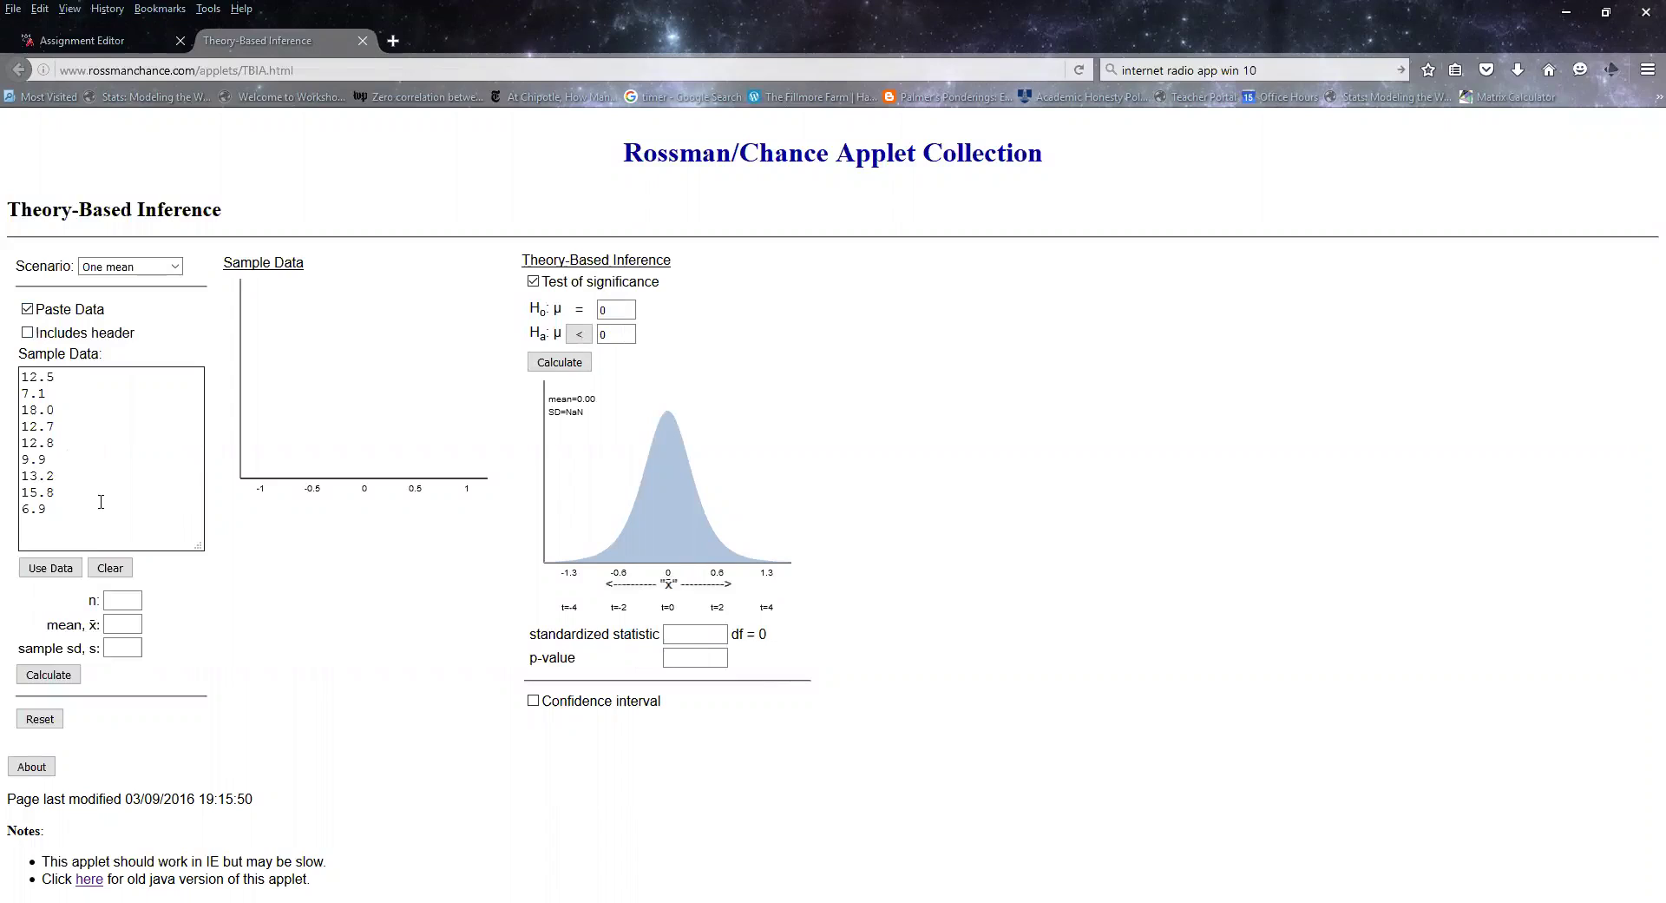
pyautogui.click(110, 567)
pyautogui.hotkey('ctrl', 'v')
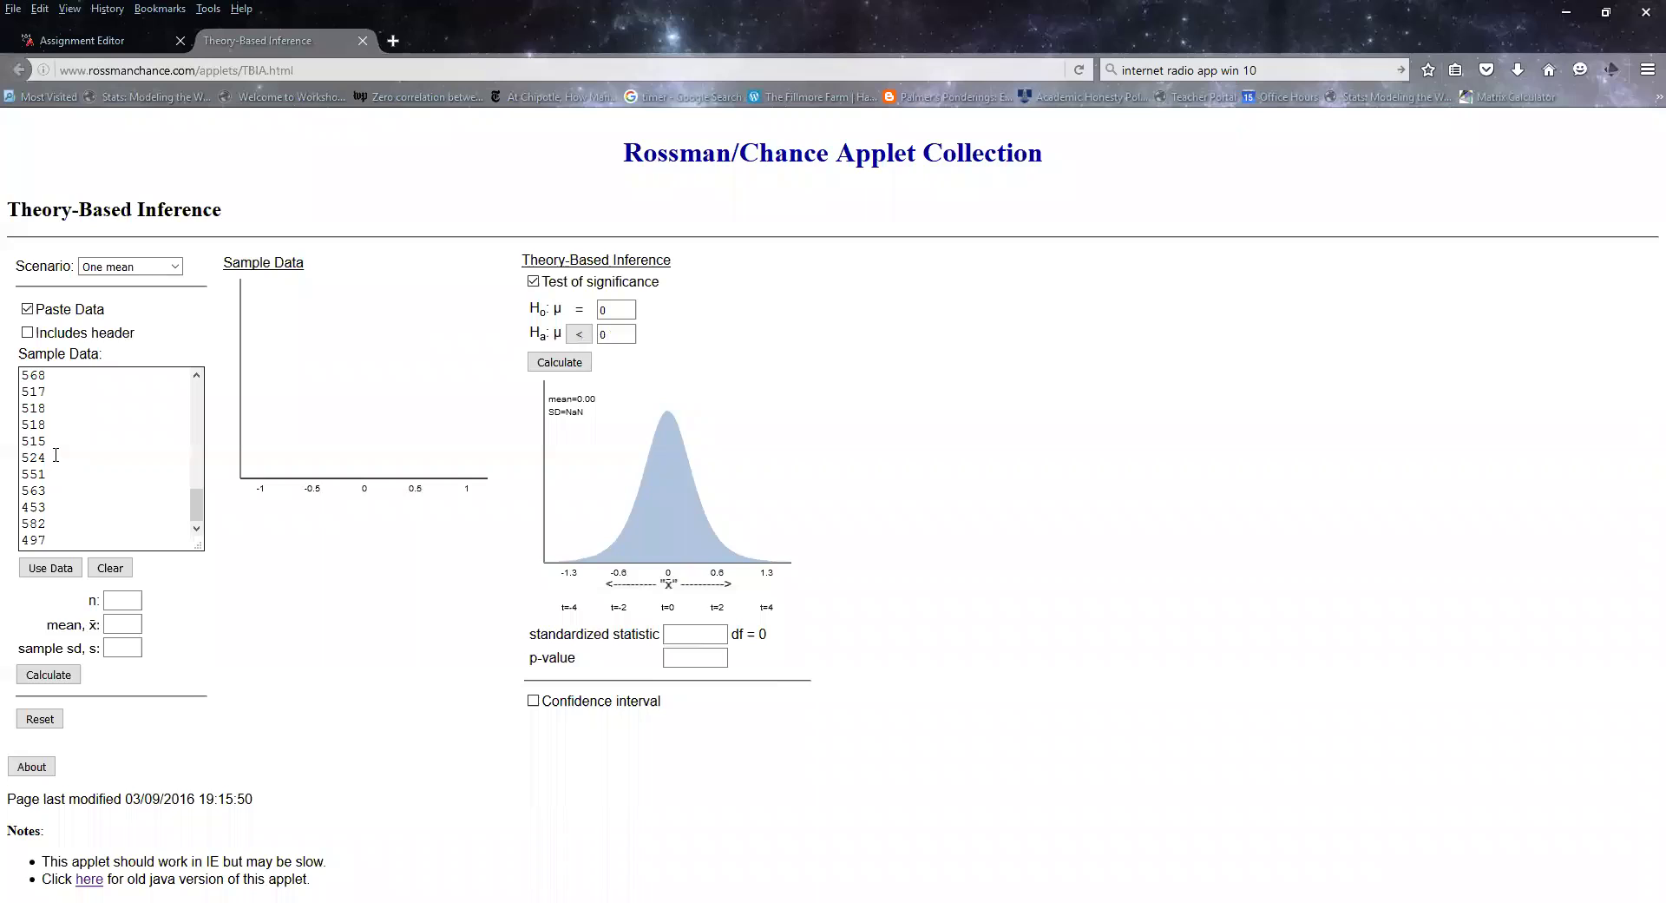
pyautogui.scroll(15, 59, 454)
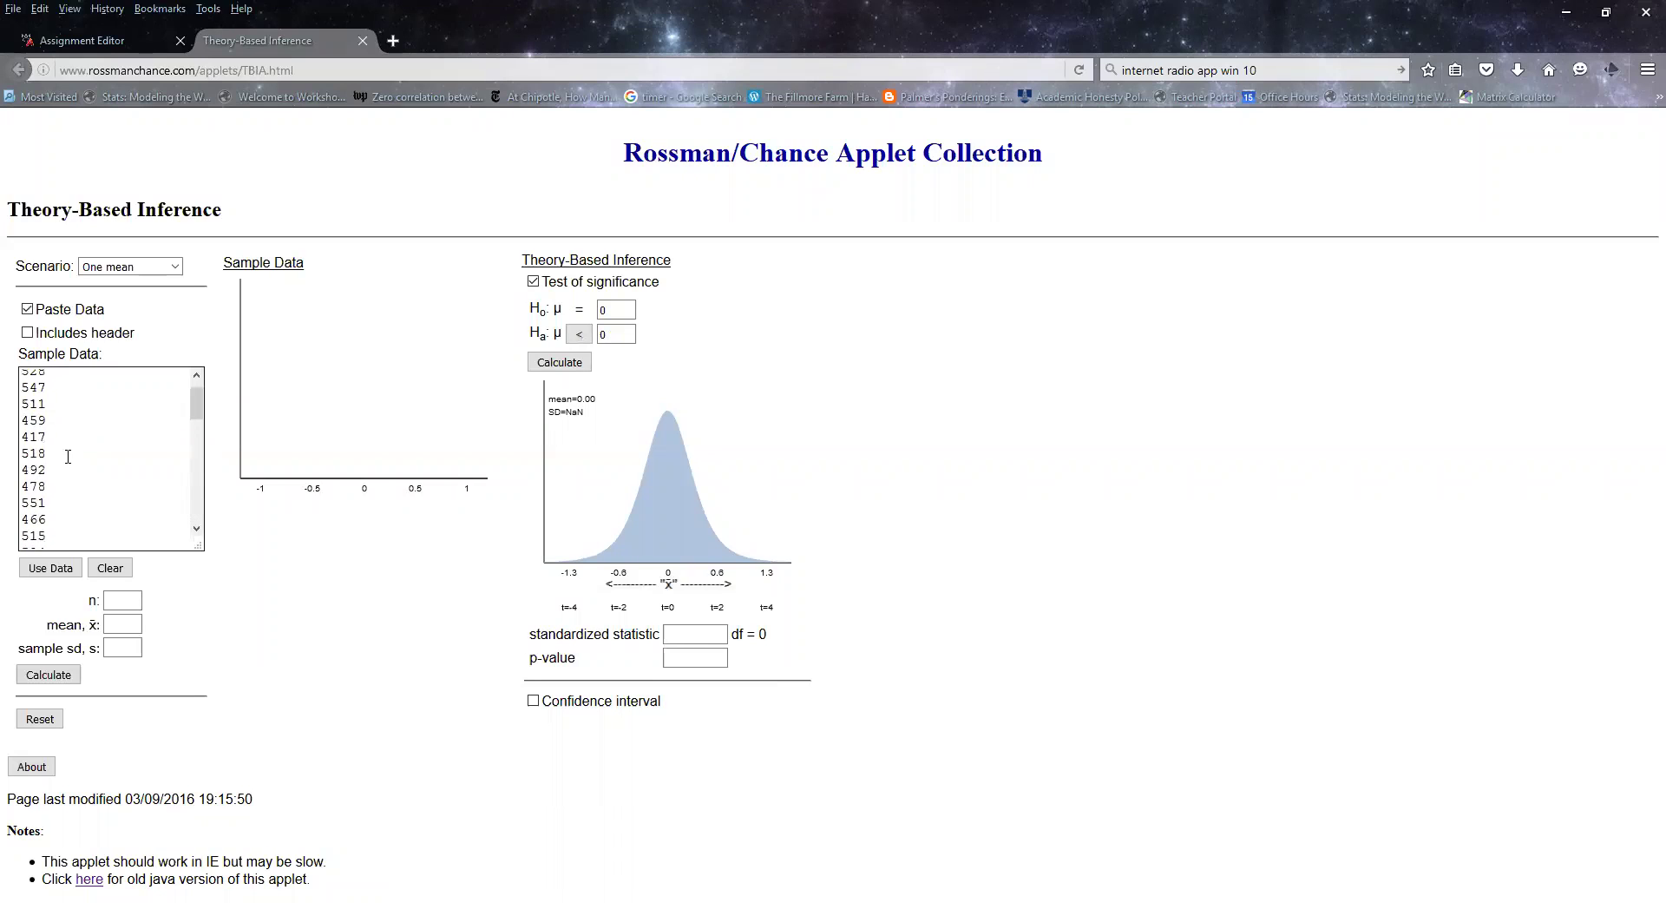
pyautogui.scroll(-15, 68, 467)
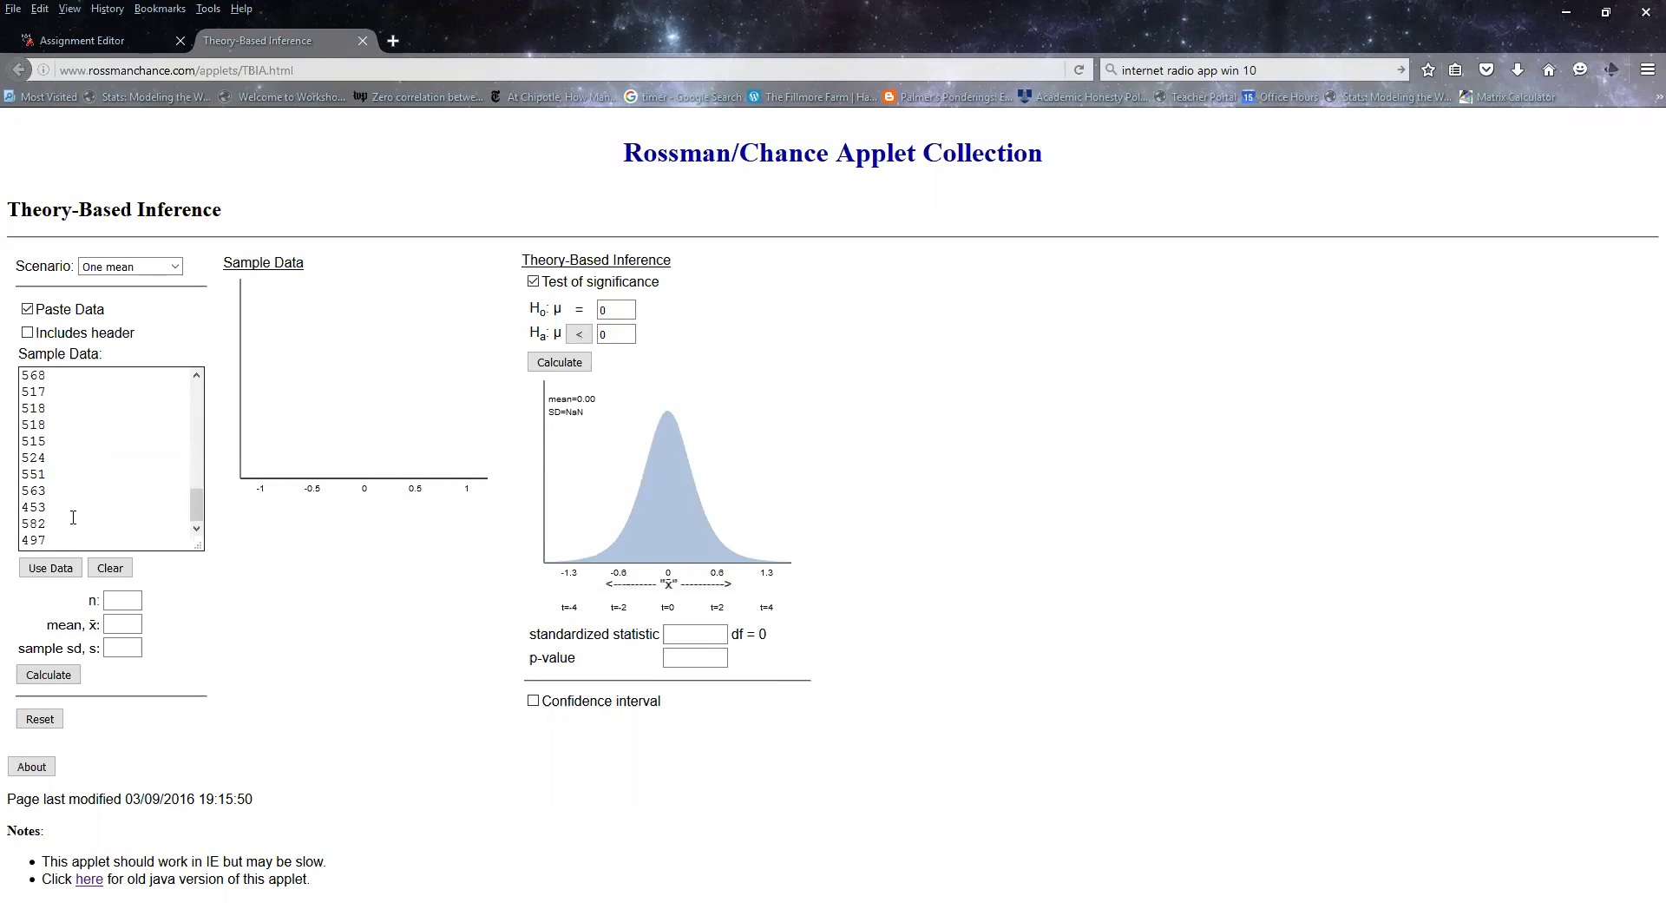
pyautogui.click(55, 569)
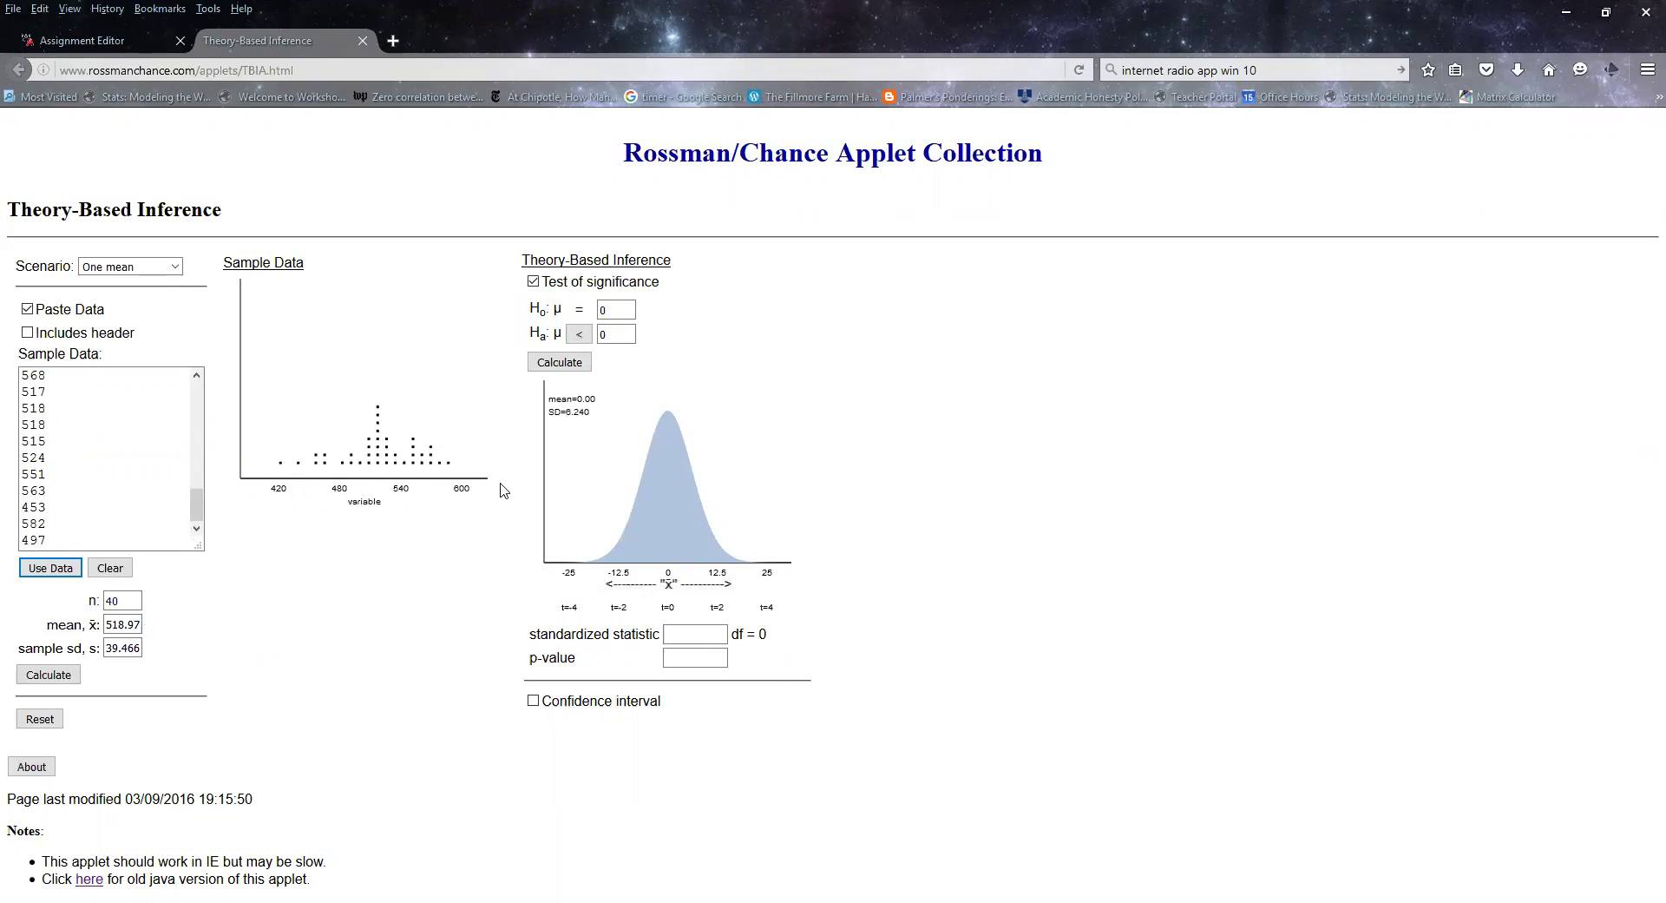
pyautogui.click(533, 283)
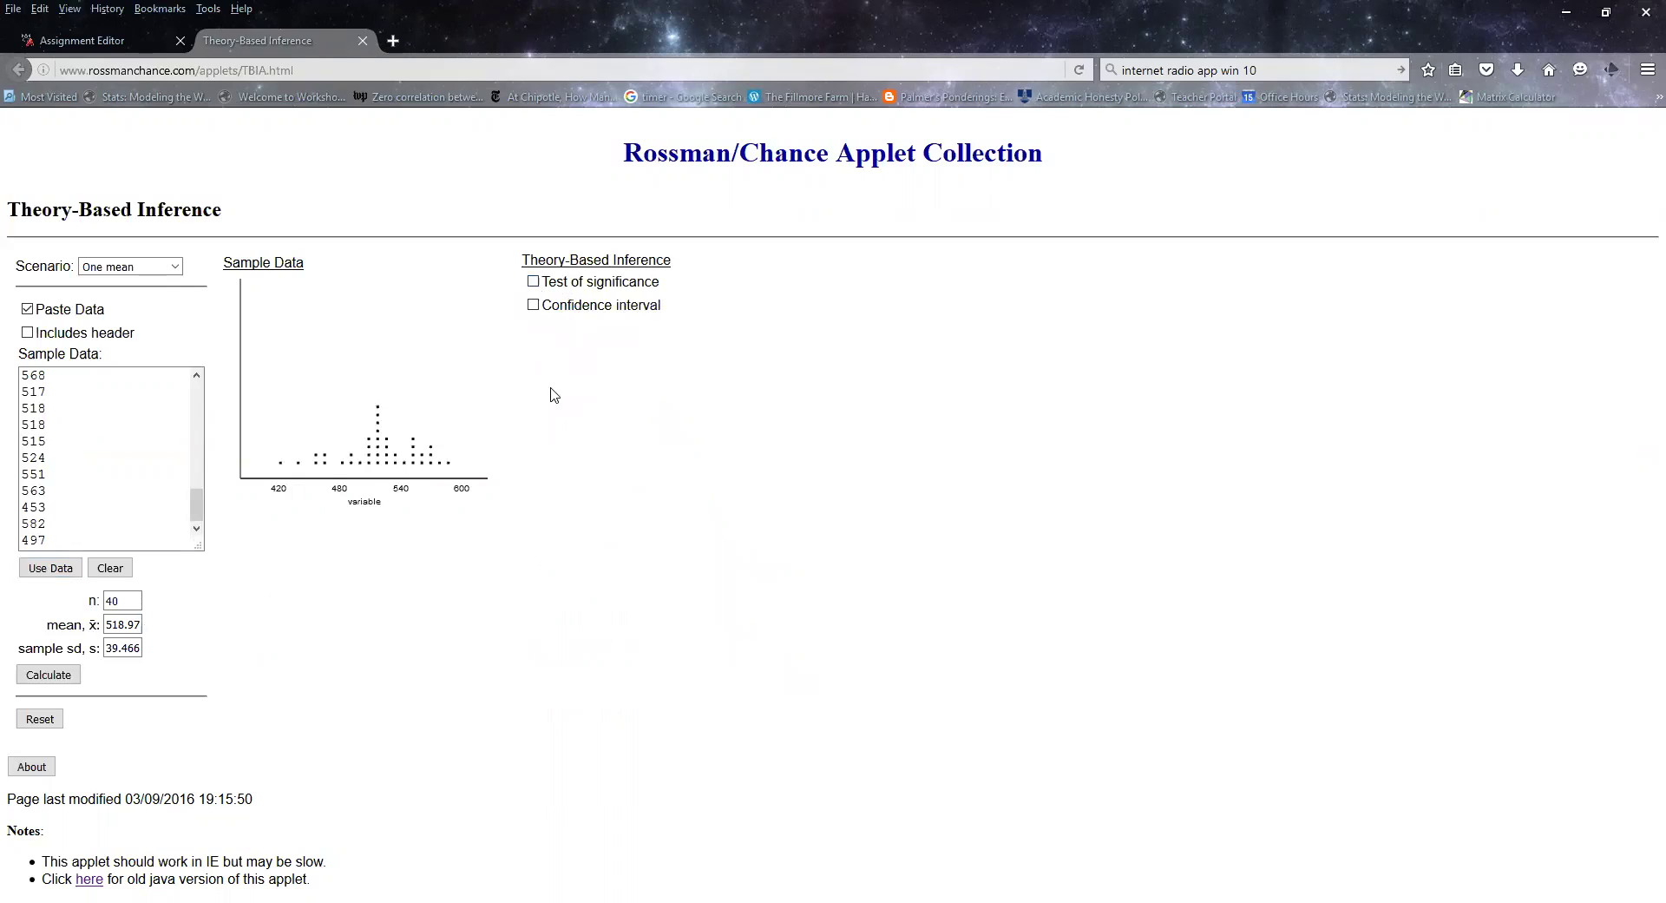
# Toggle the confidence interval section on and then back off
pyautogui.click(534, 307)
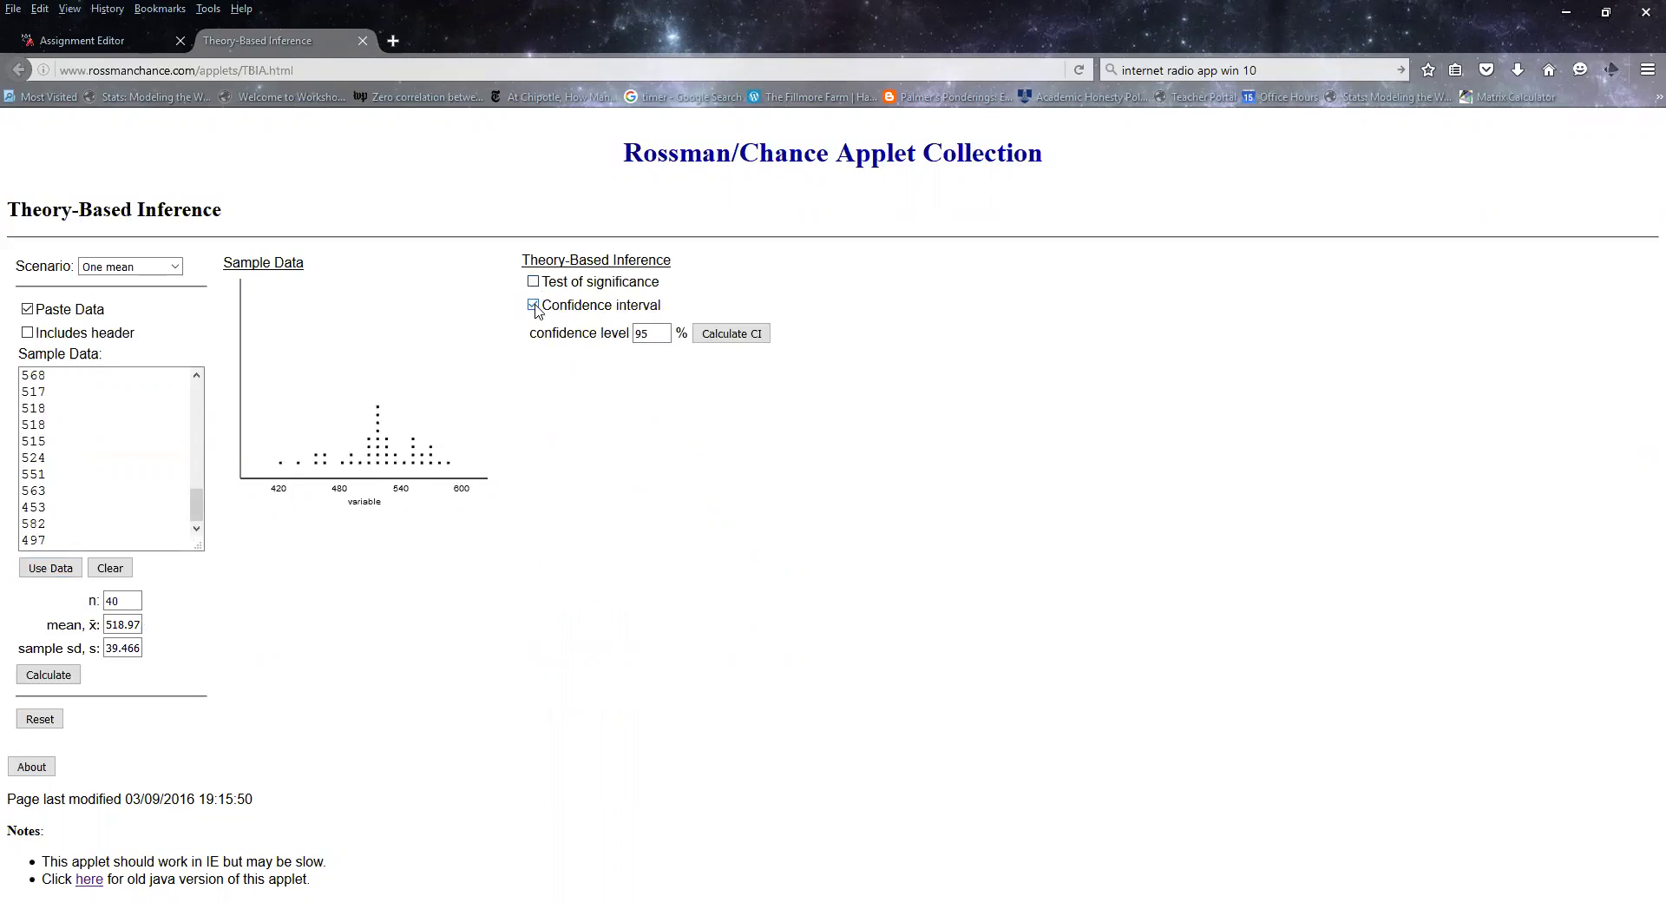
pyautogui.click(533, 306)
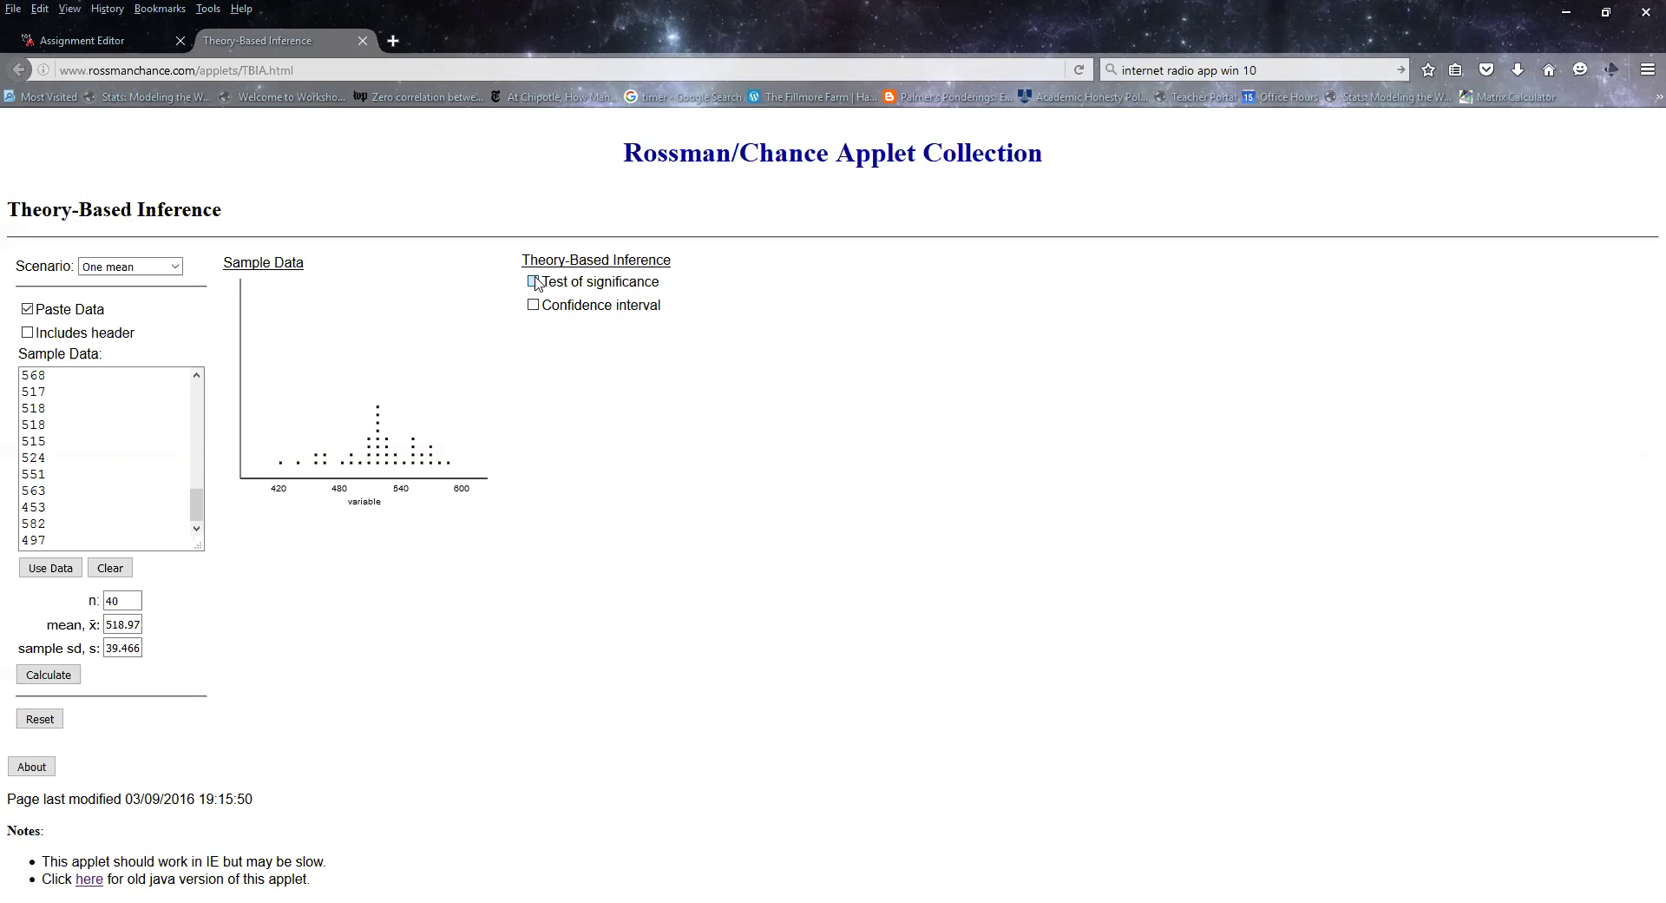
# Show the test of significance and set null mean 505 with a not-equal alternative
pyautogui.click(534, 282)
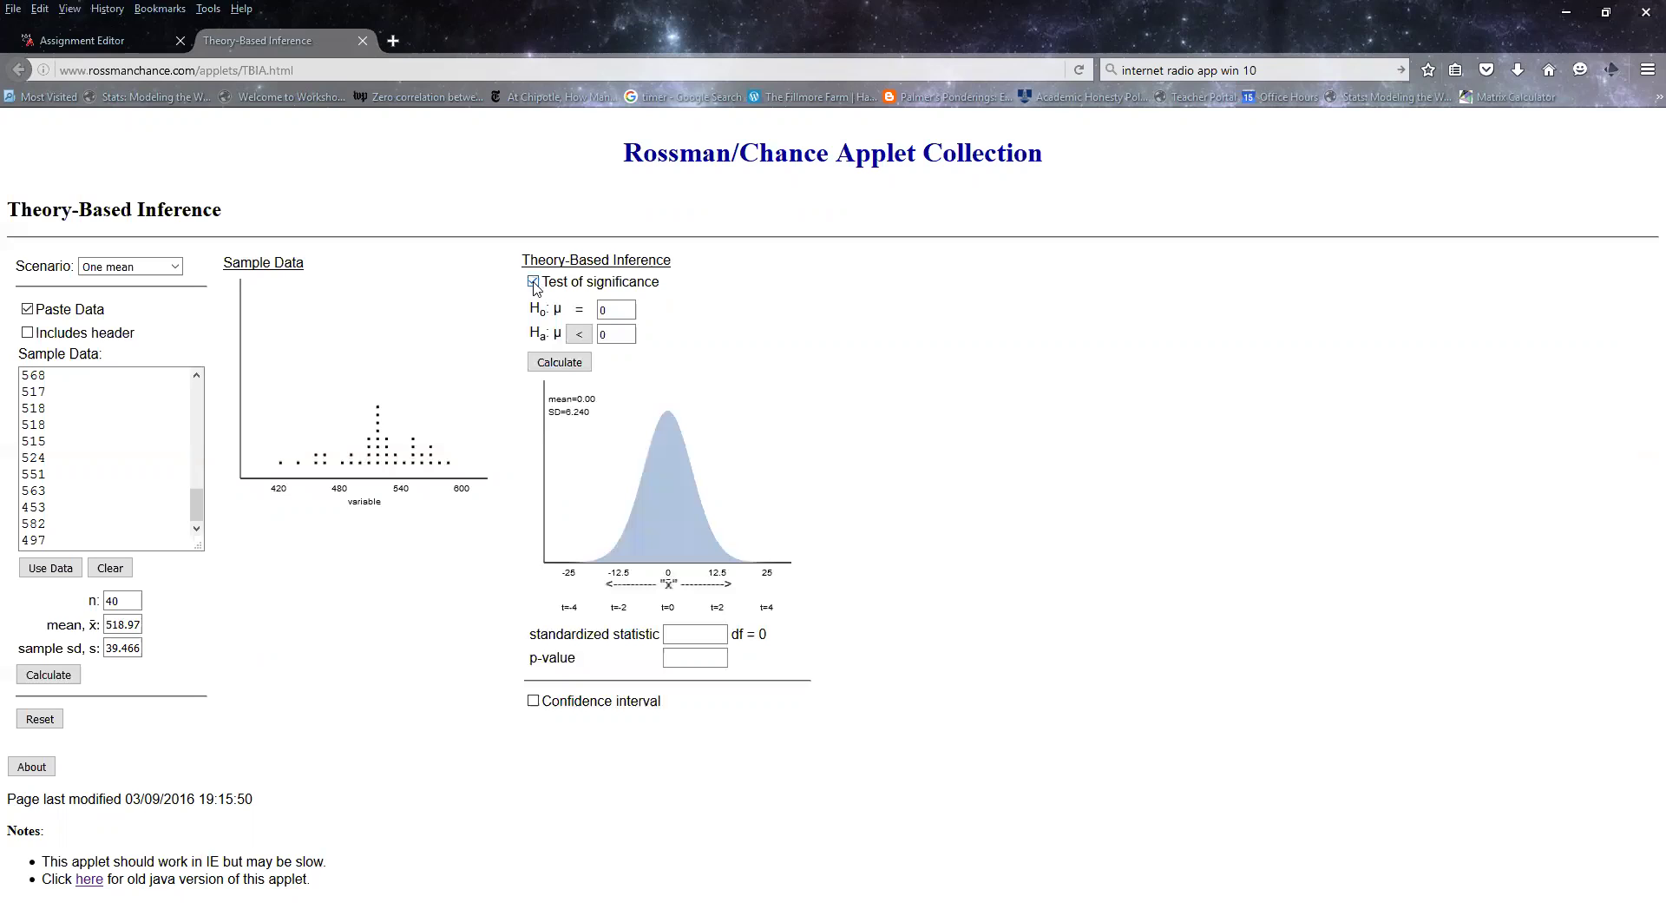
pyautogui.doubleClick(611, 311)
pyautogui.write('505')
pyautogui.click(579, 335)
pyautogui.click(581, 336)
# Calculate the test, giving t = 2.24, df = 39, p-value 0.0309, and highlight t and df
pyautogui.click(620, 339)
pyautogui.click(624, 308)
pyautogui.click(645, 326)
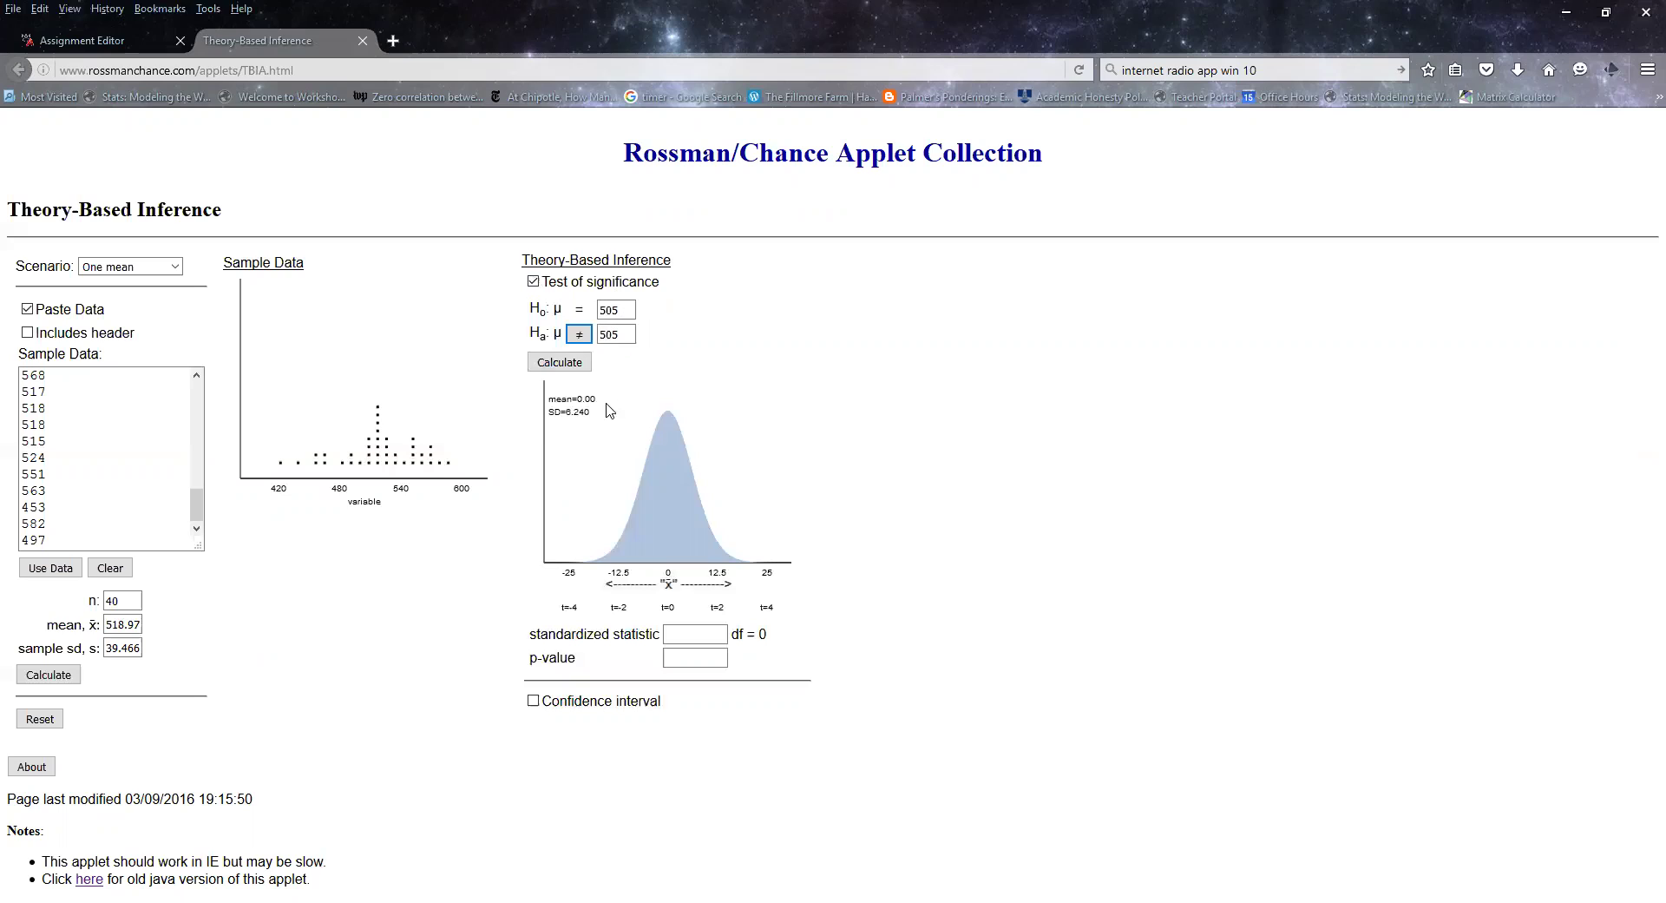
pyautogui.click(548, 368)
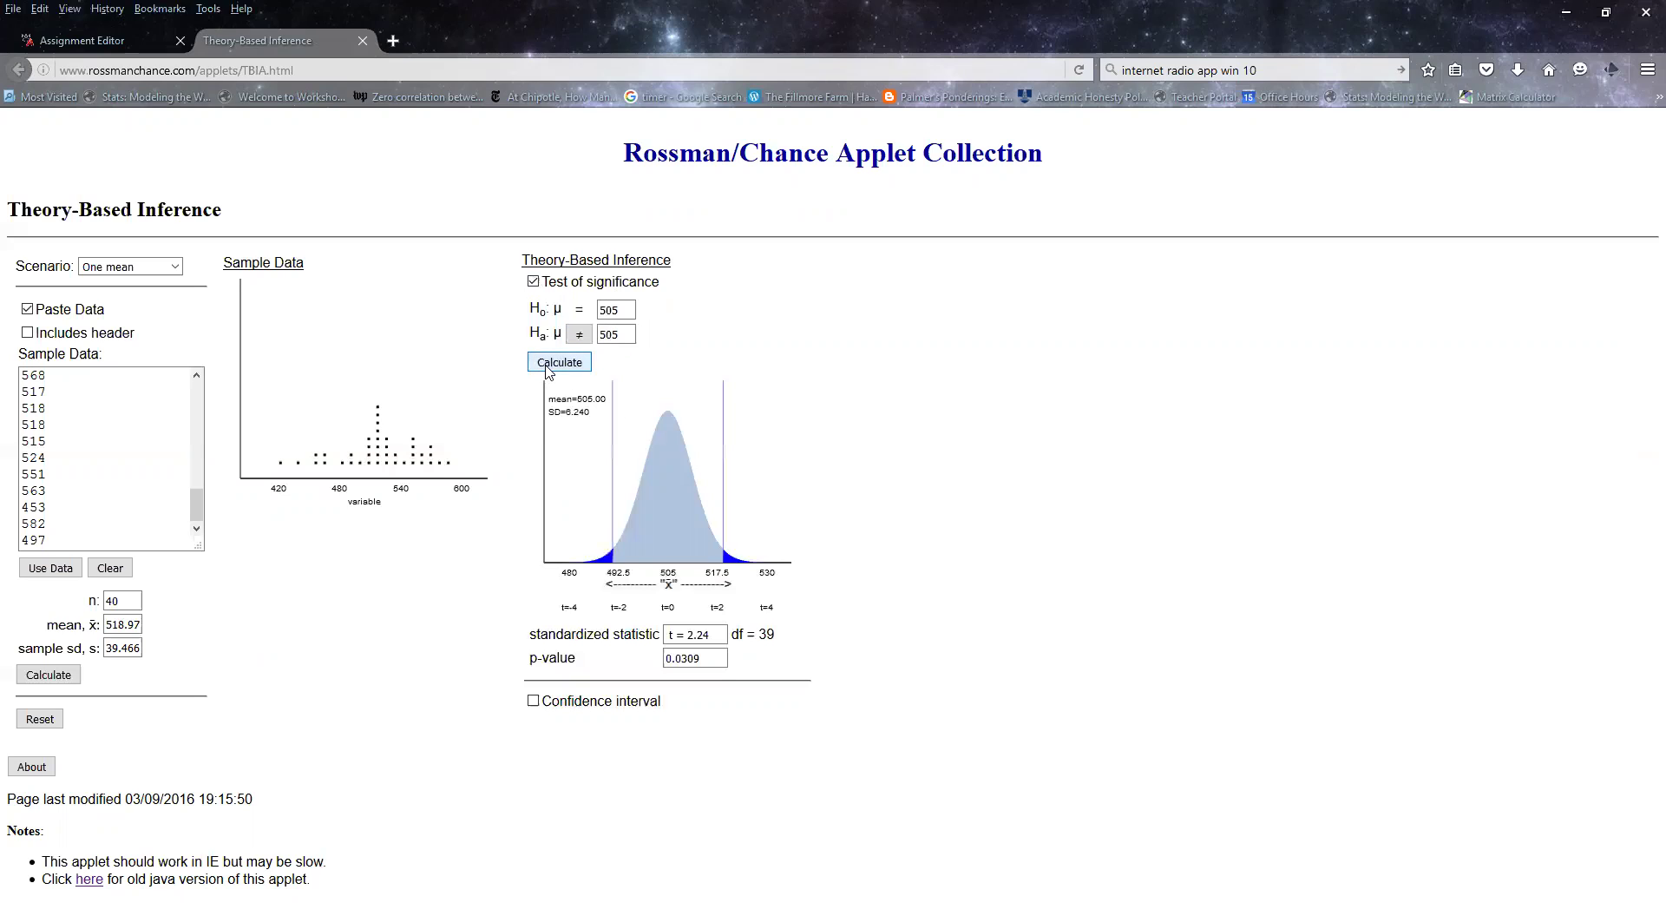
pyautogui.tripleClick(719, 636)
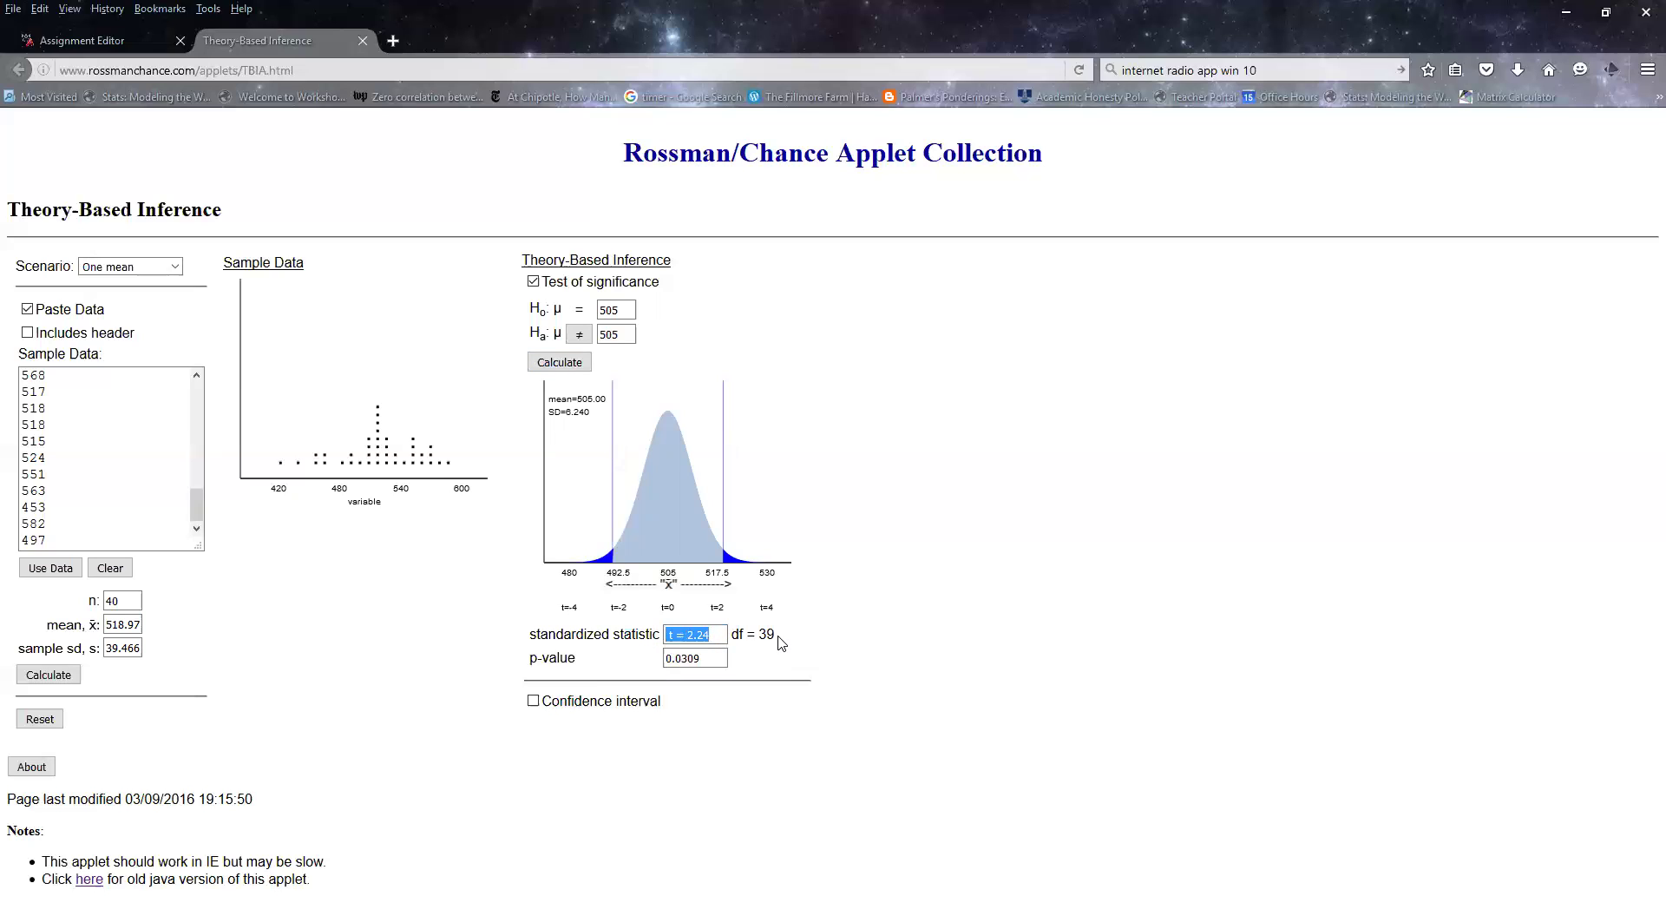
pyautogui.moveTo(778, 639); pyautogui.dragTo(741, 651)
pyautogui.click(577, 337)
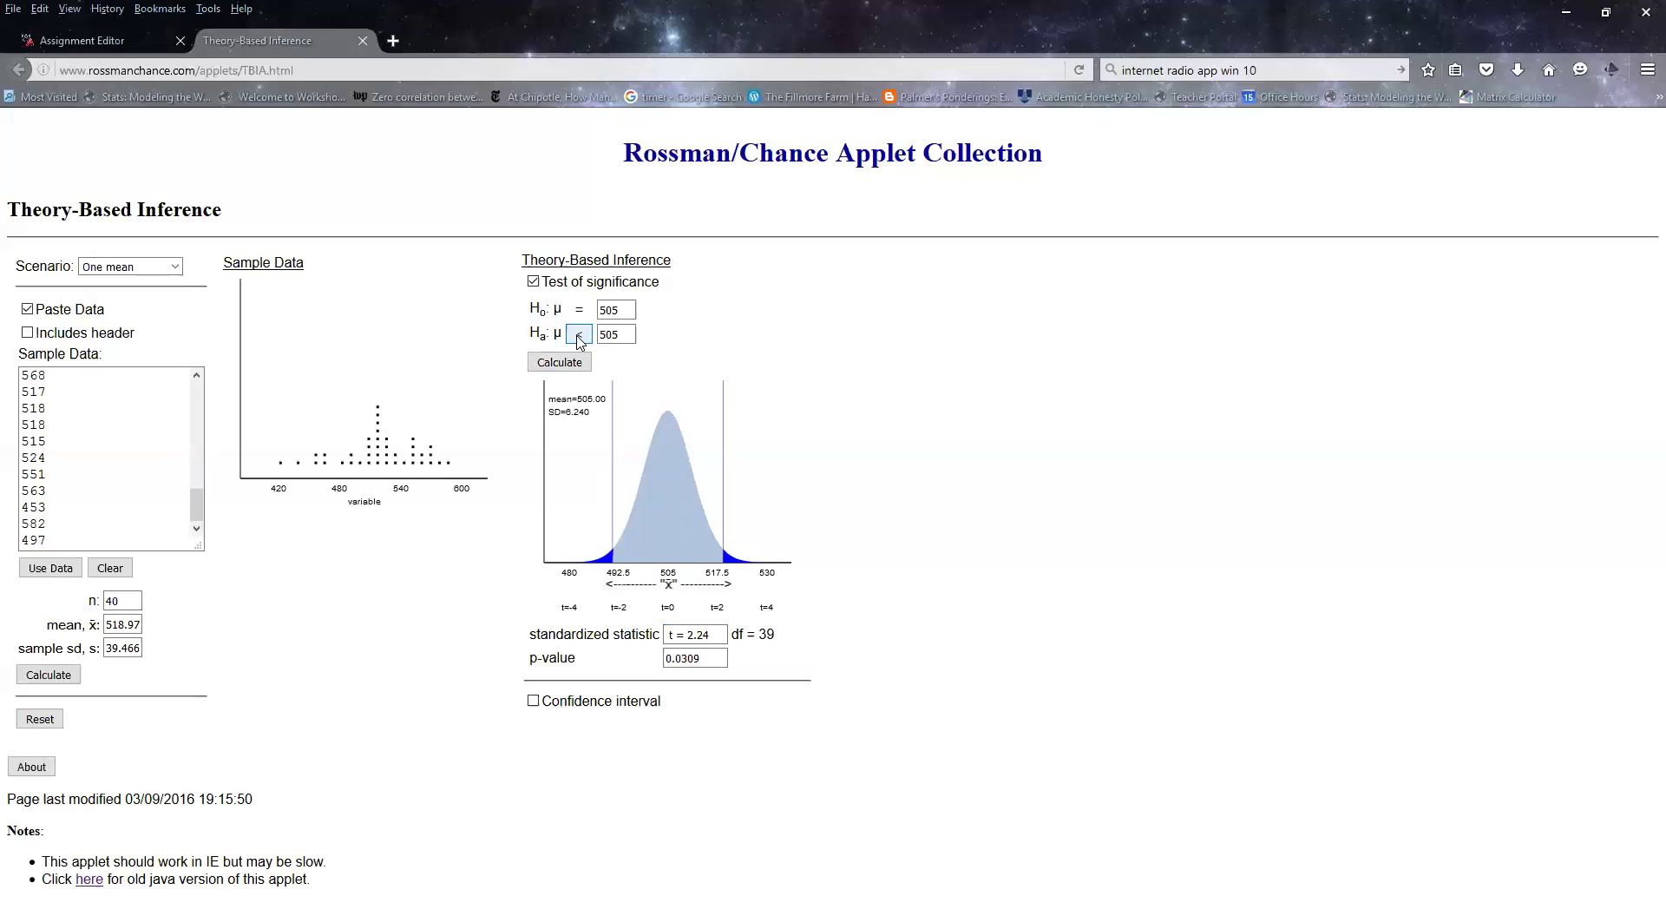
pyautogui.click(573, 363)
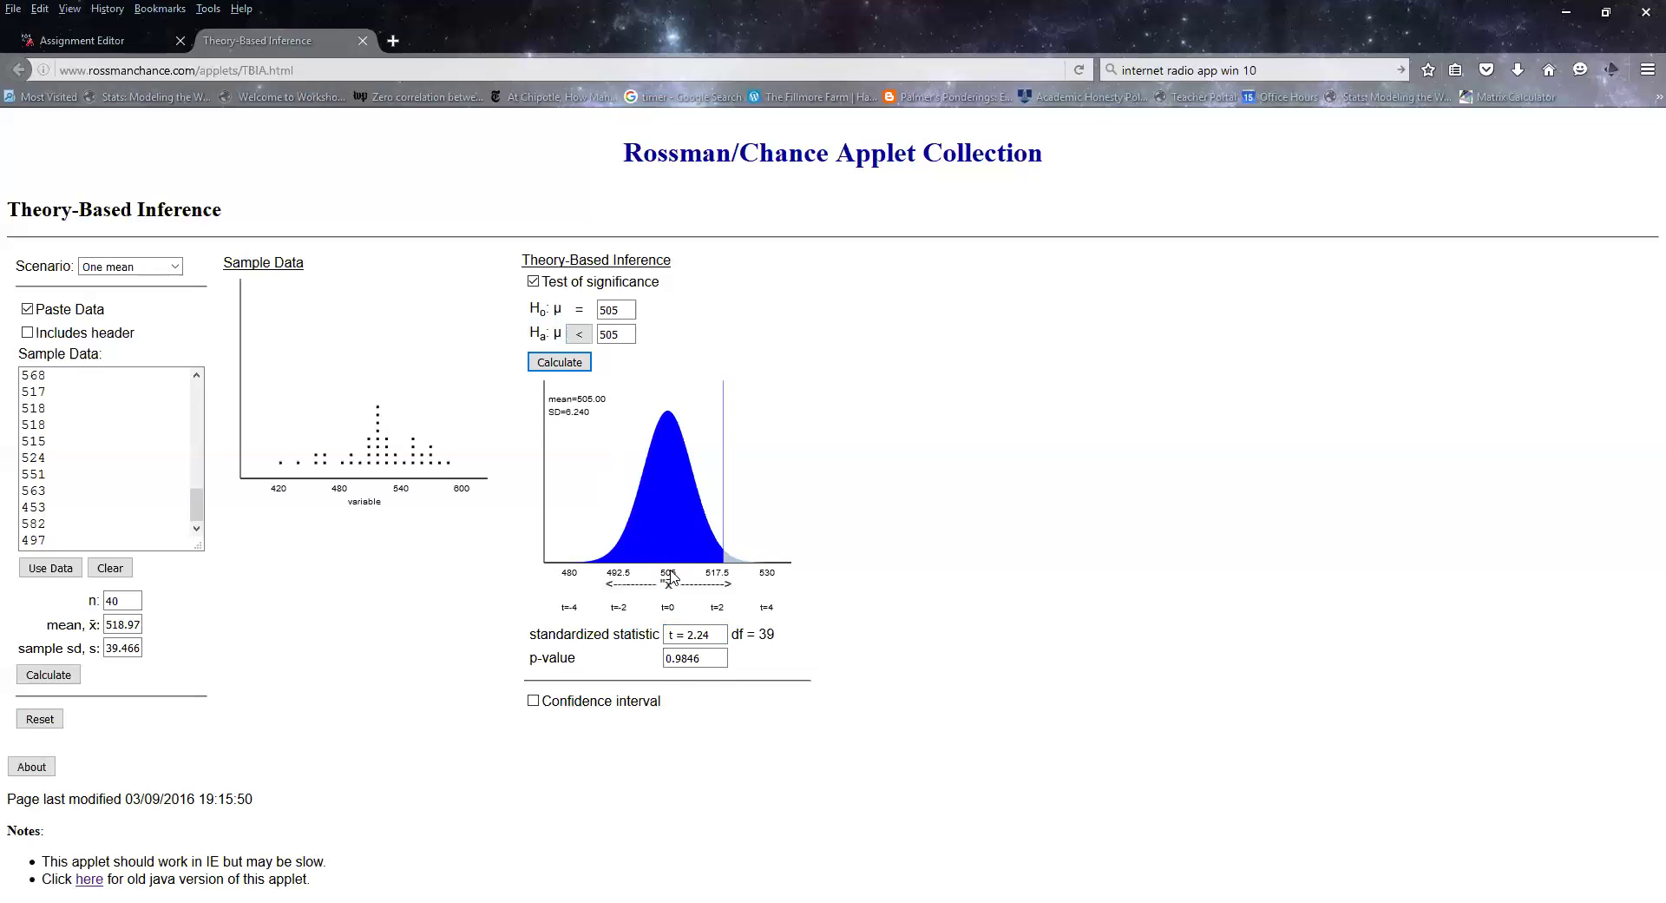
pyautogui.click(579, 334)
pyautogui.click(559, 362)
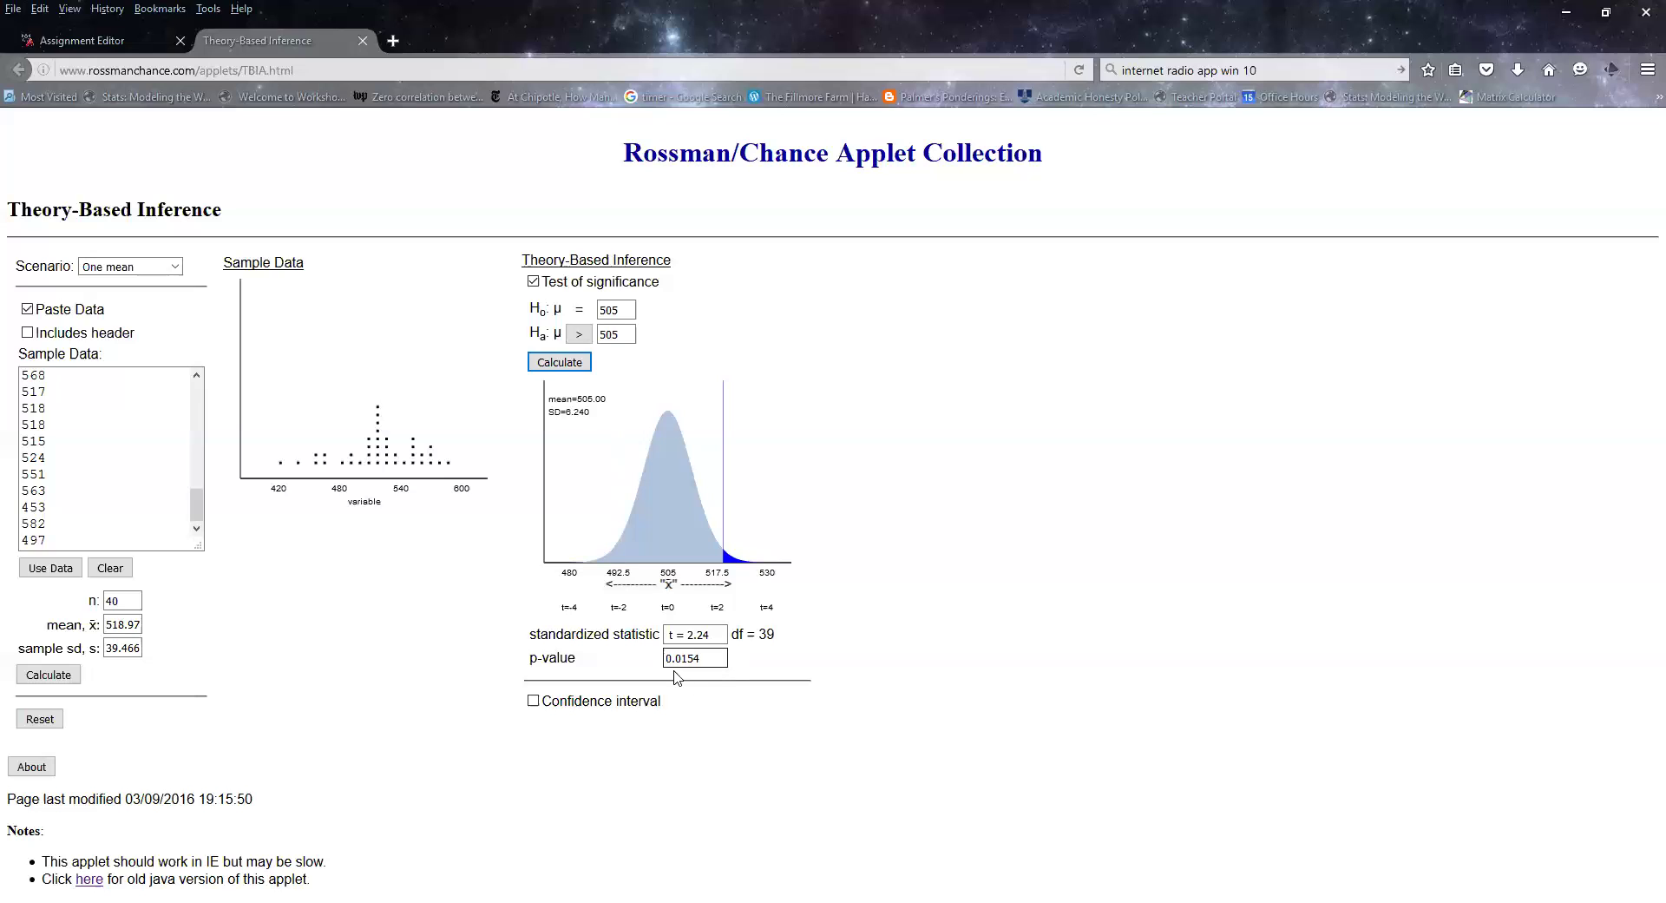
pyautogui.click(579, 335)
pyautogui.click(560, 362)
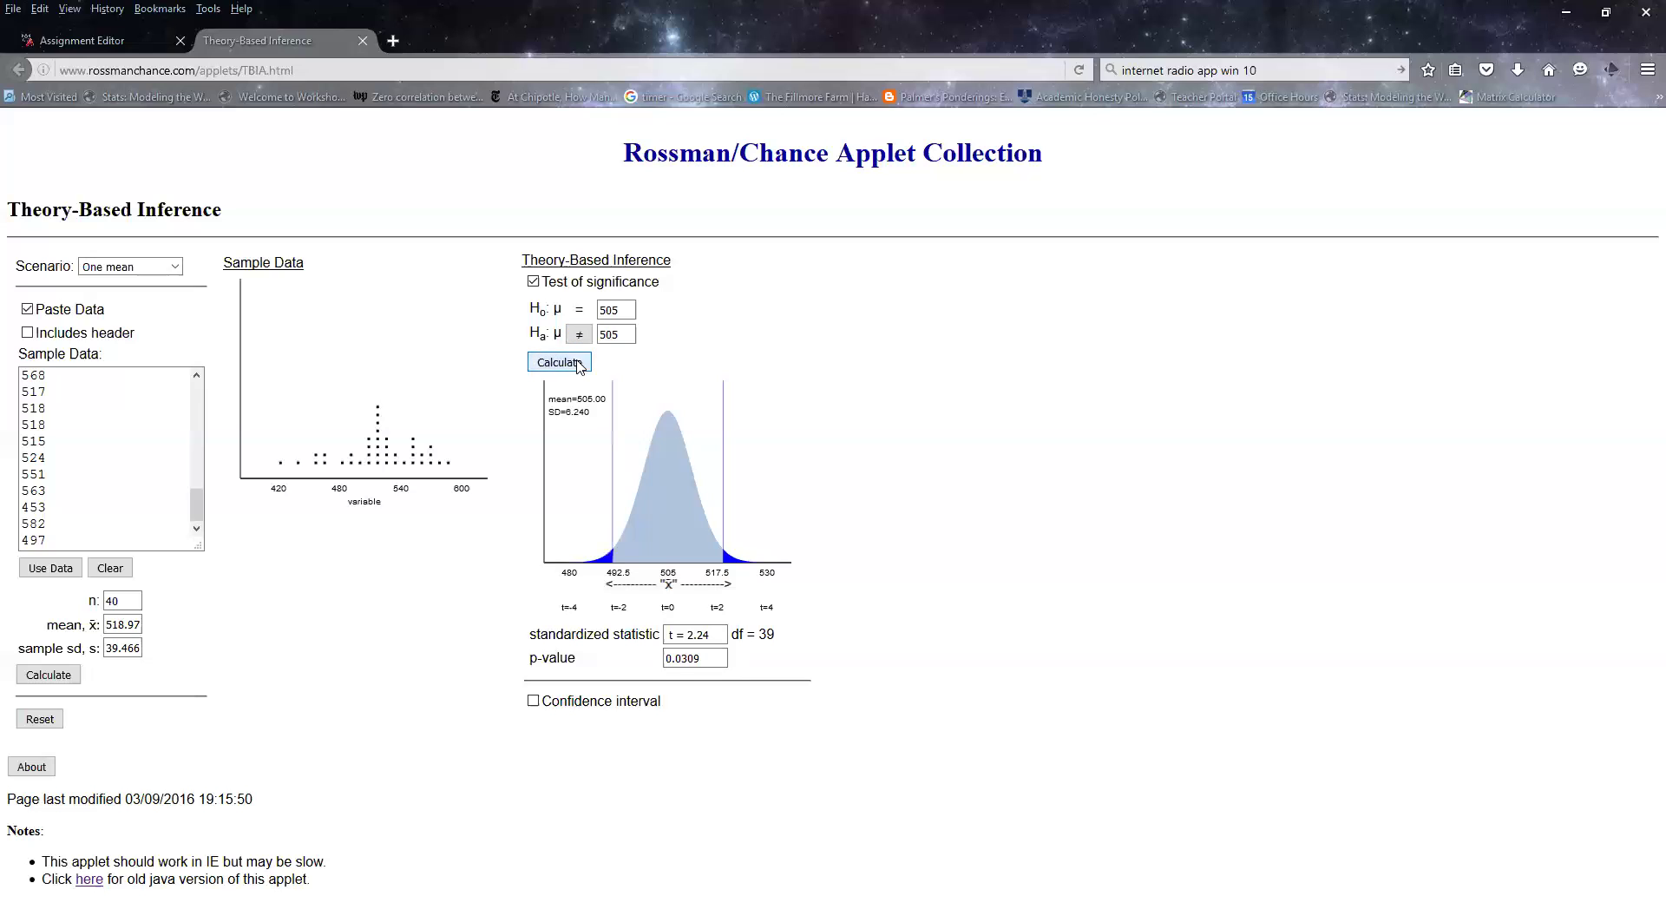
pyautogui.click(408, 607)
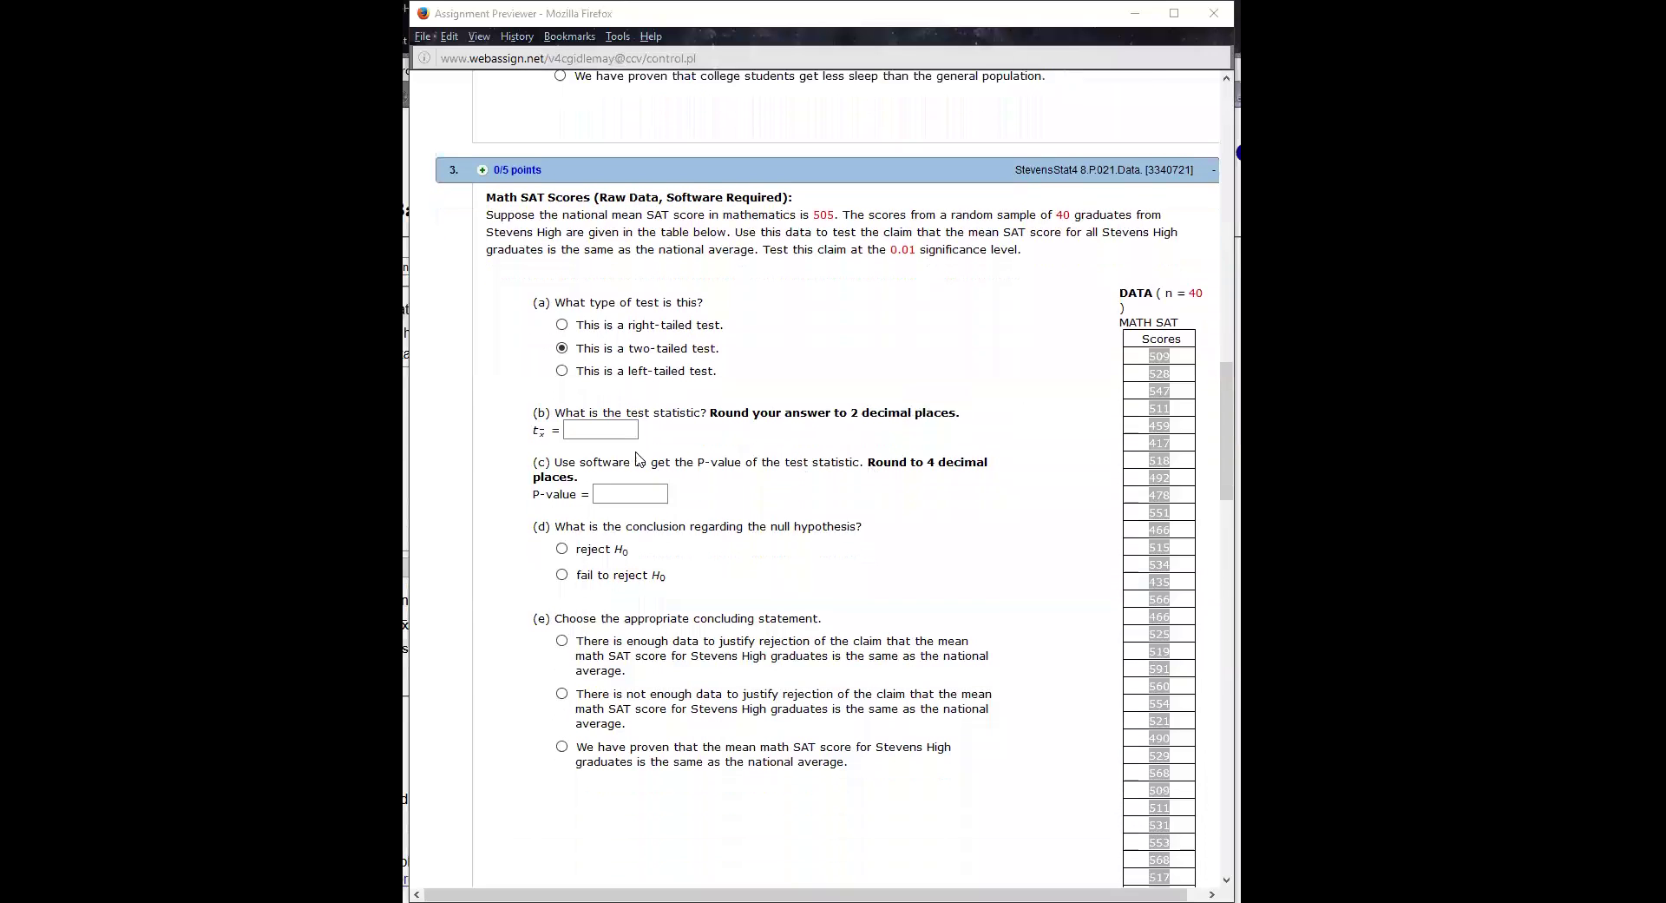
# Enter test statistic 2.24 and P-value 0.0309 for question 3
pyautogui.click(637, 453)
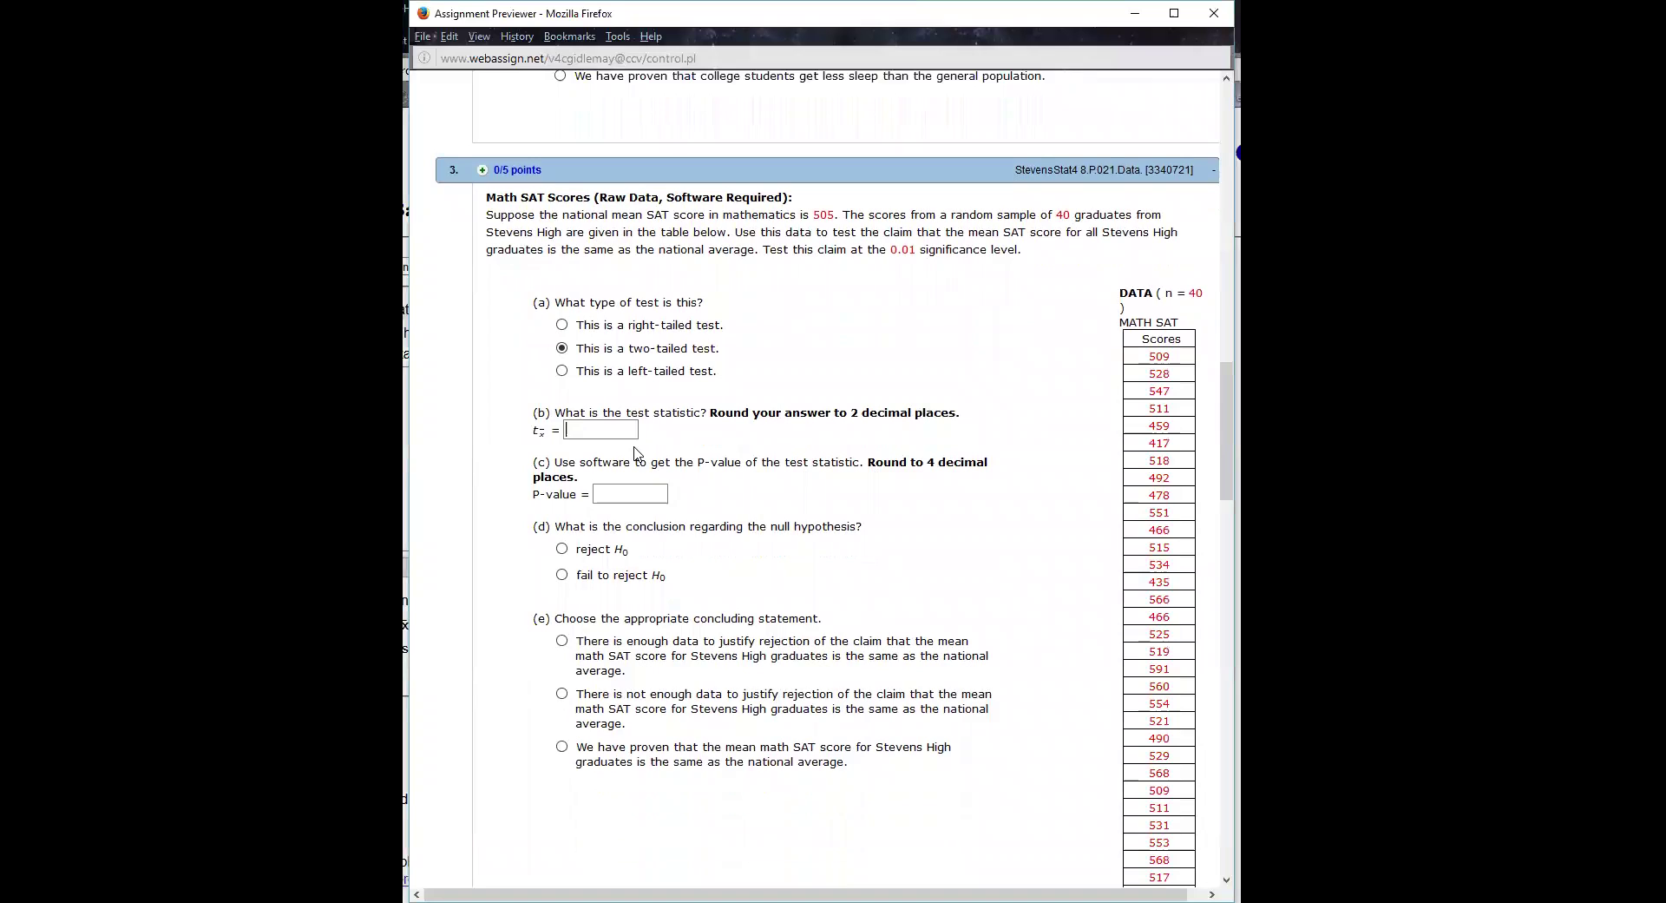
pyautogui.write('20')
pyautogui.press('BackSpace')
pyautogui.write('.24')
pyautogui.click(642, 498)
pyautogui.write('0.0309')
# Check the 0.01 significance level and choose the not-enough-data concluding statement
pyautogui.moveTo(889, 254); pyautogui.dragTo(936, 251)
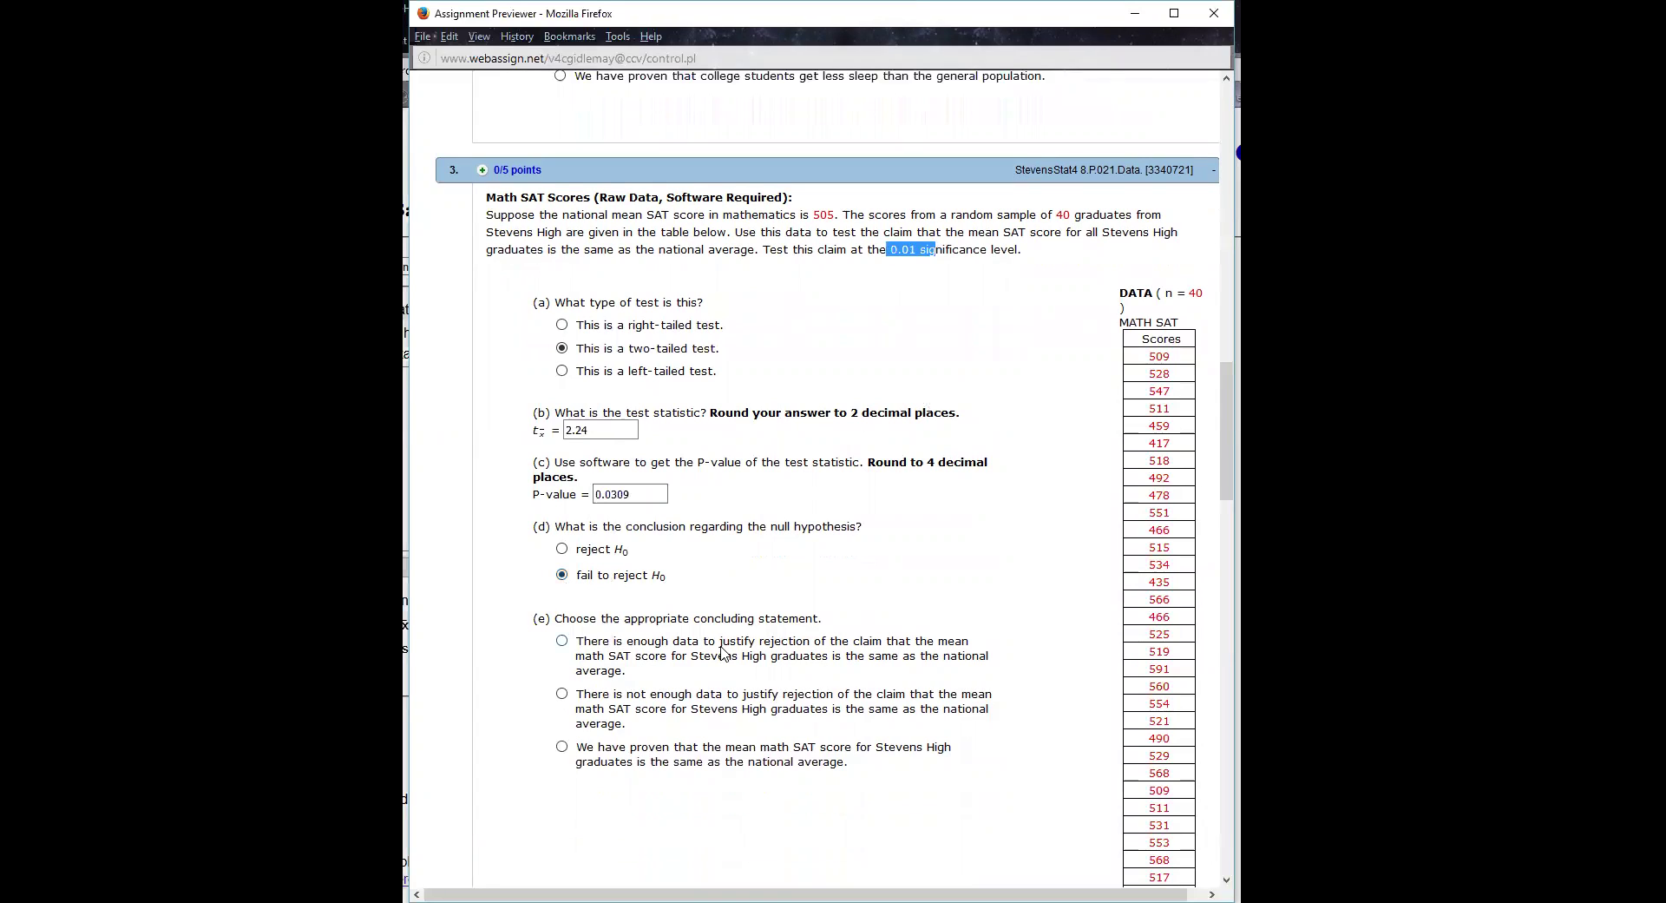
pyautogui.click(562, 693)
pyautogui.scroll(-3, 799, 703)
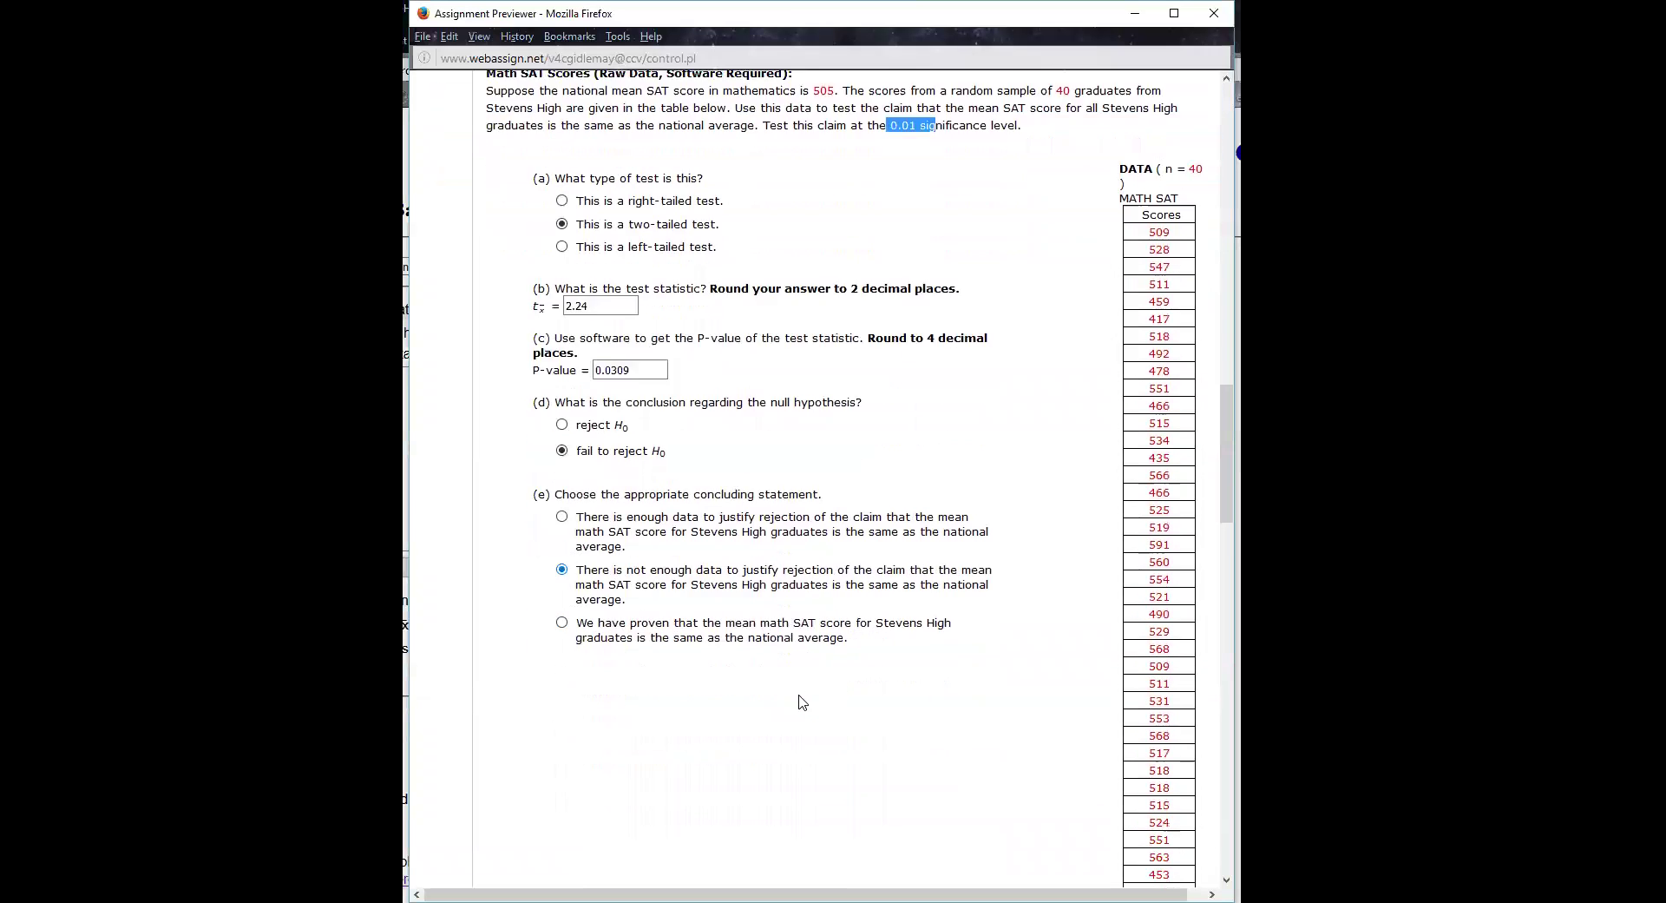
pyautogui.scroll(-20, 802, 699)
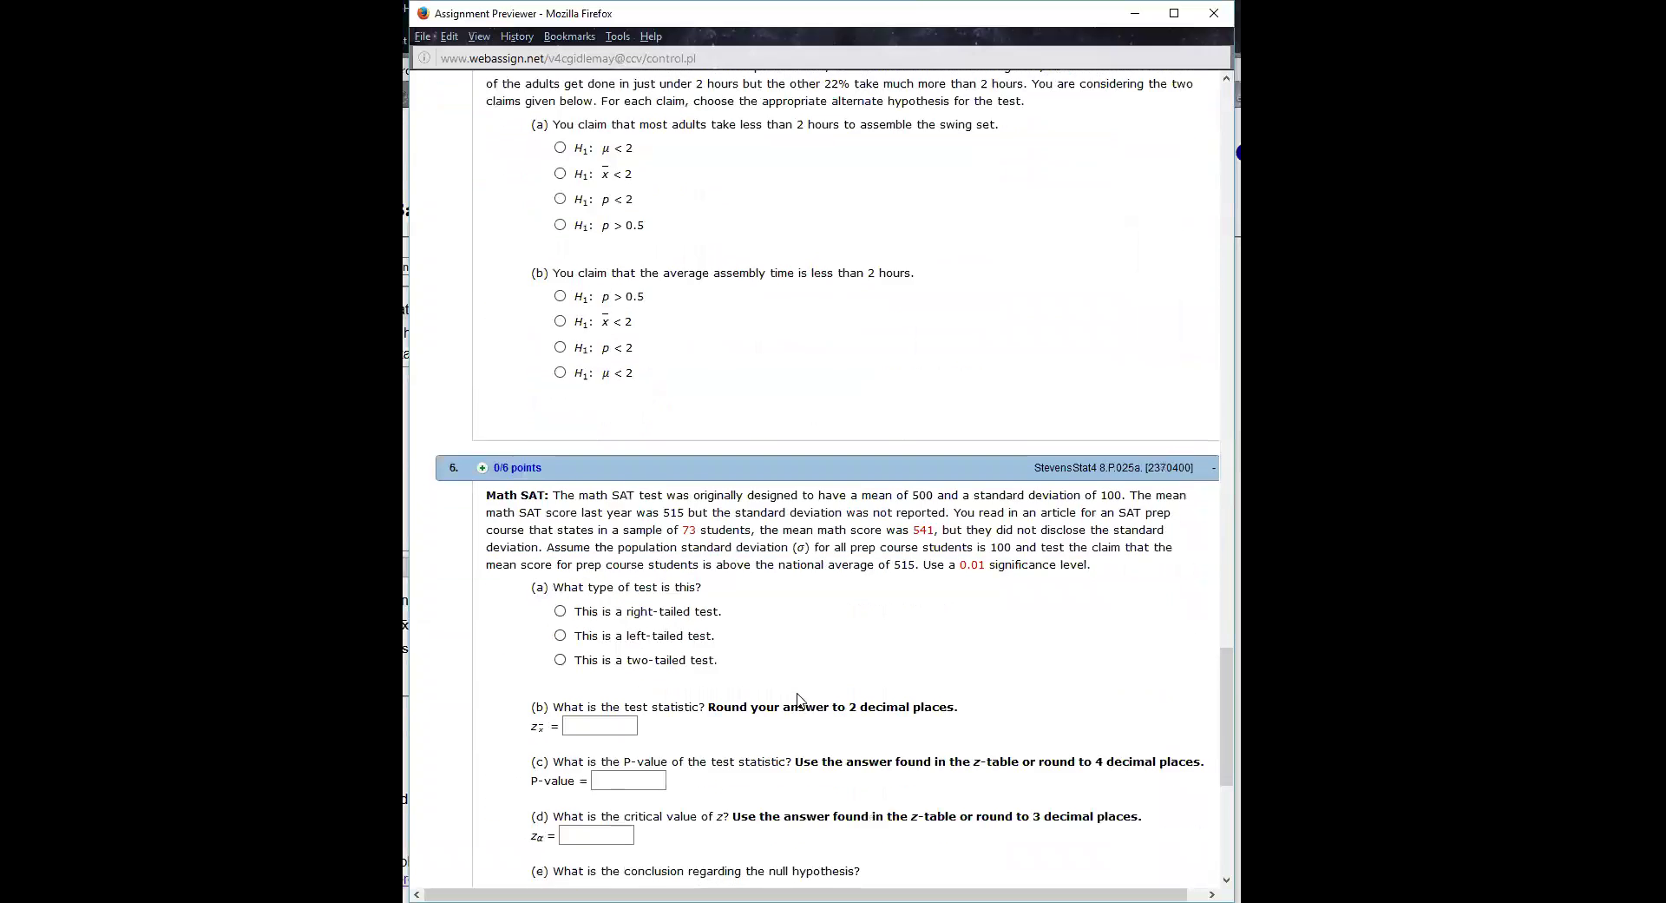
# Submit the assignment for testing and review question 3's graded answers, scored 5/5
pyautogui.click(803, 757)
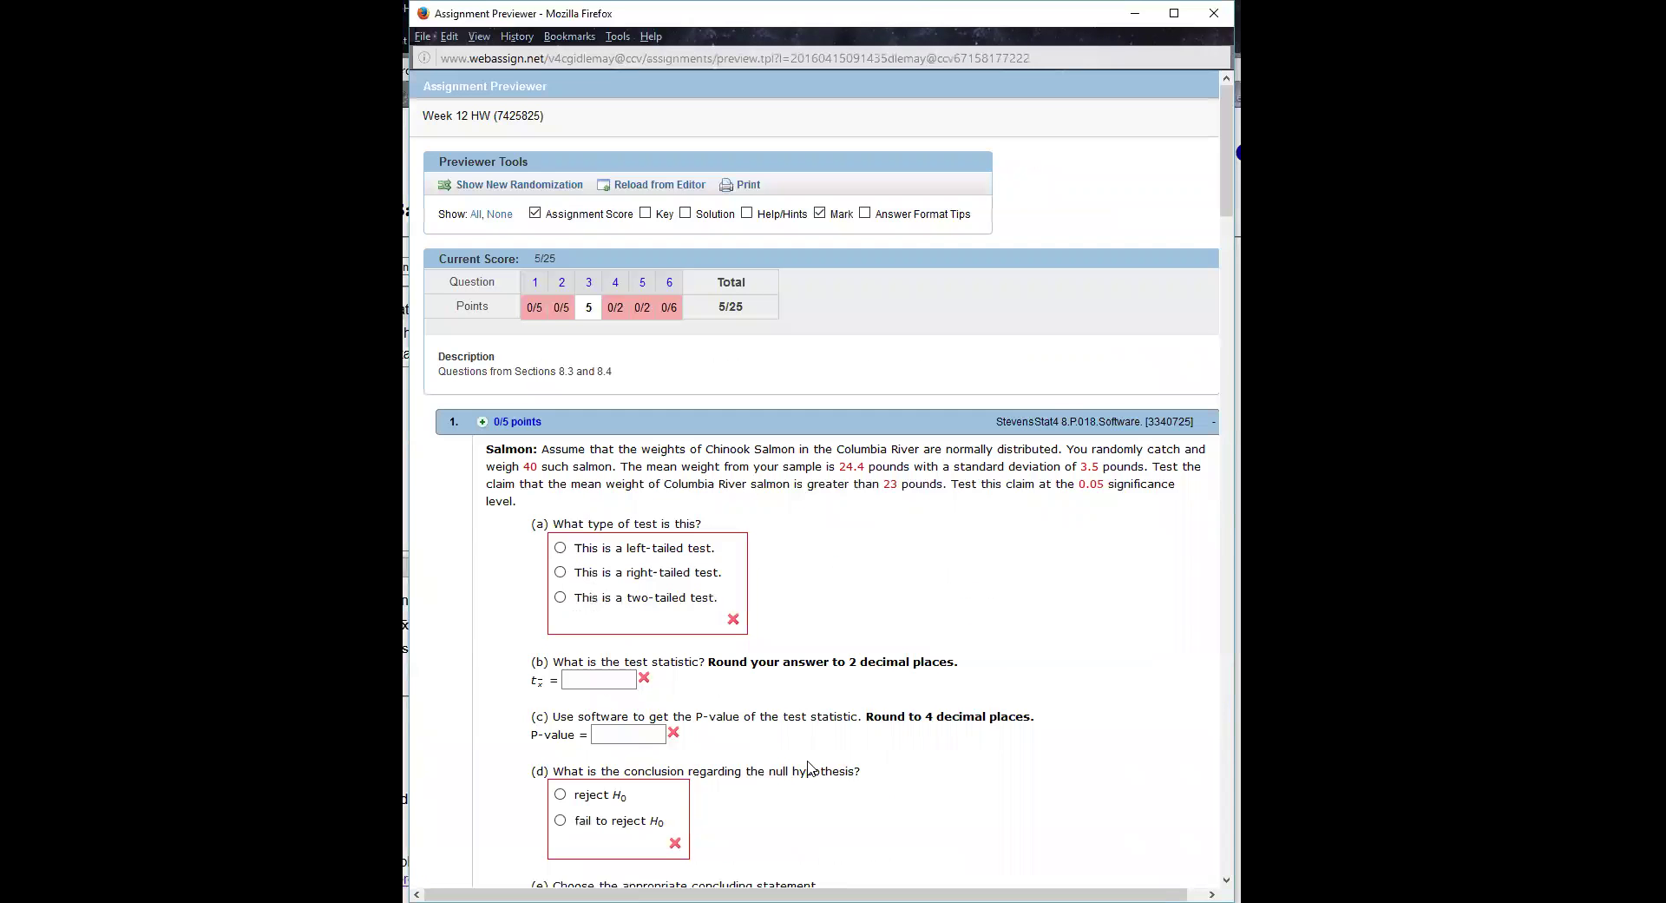
pyautogui.scroll(-19, 814, 647)
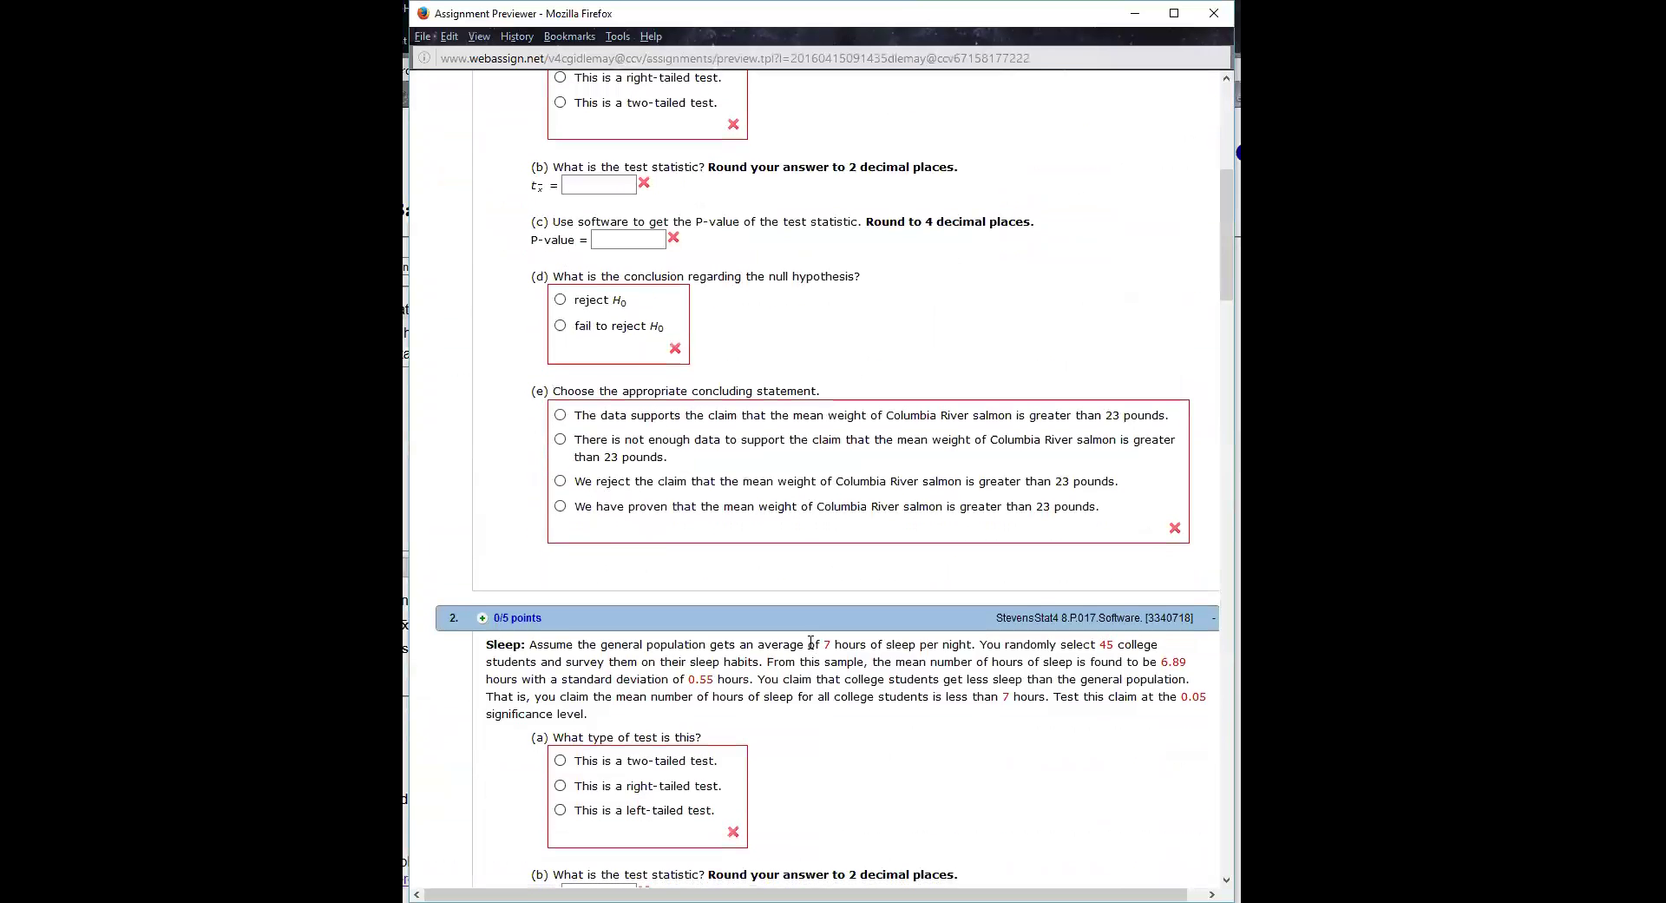
pyautogui.scroll(-3, 803, 663)
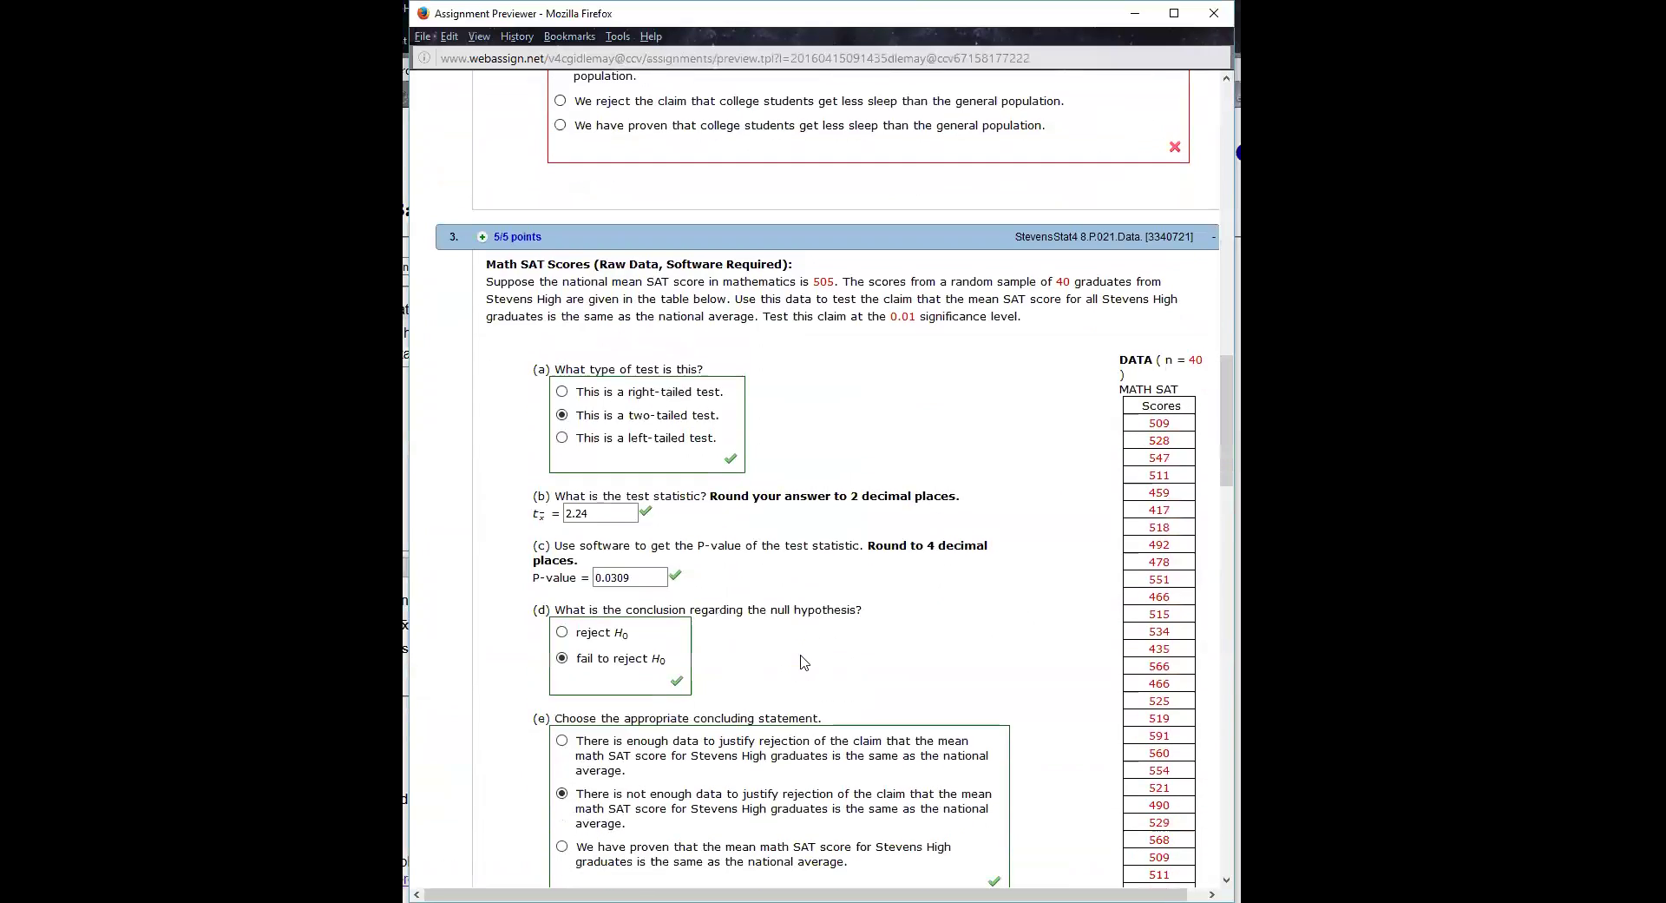
pyautogui.scroll(-4, 798, 662)
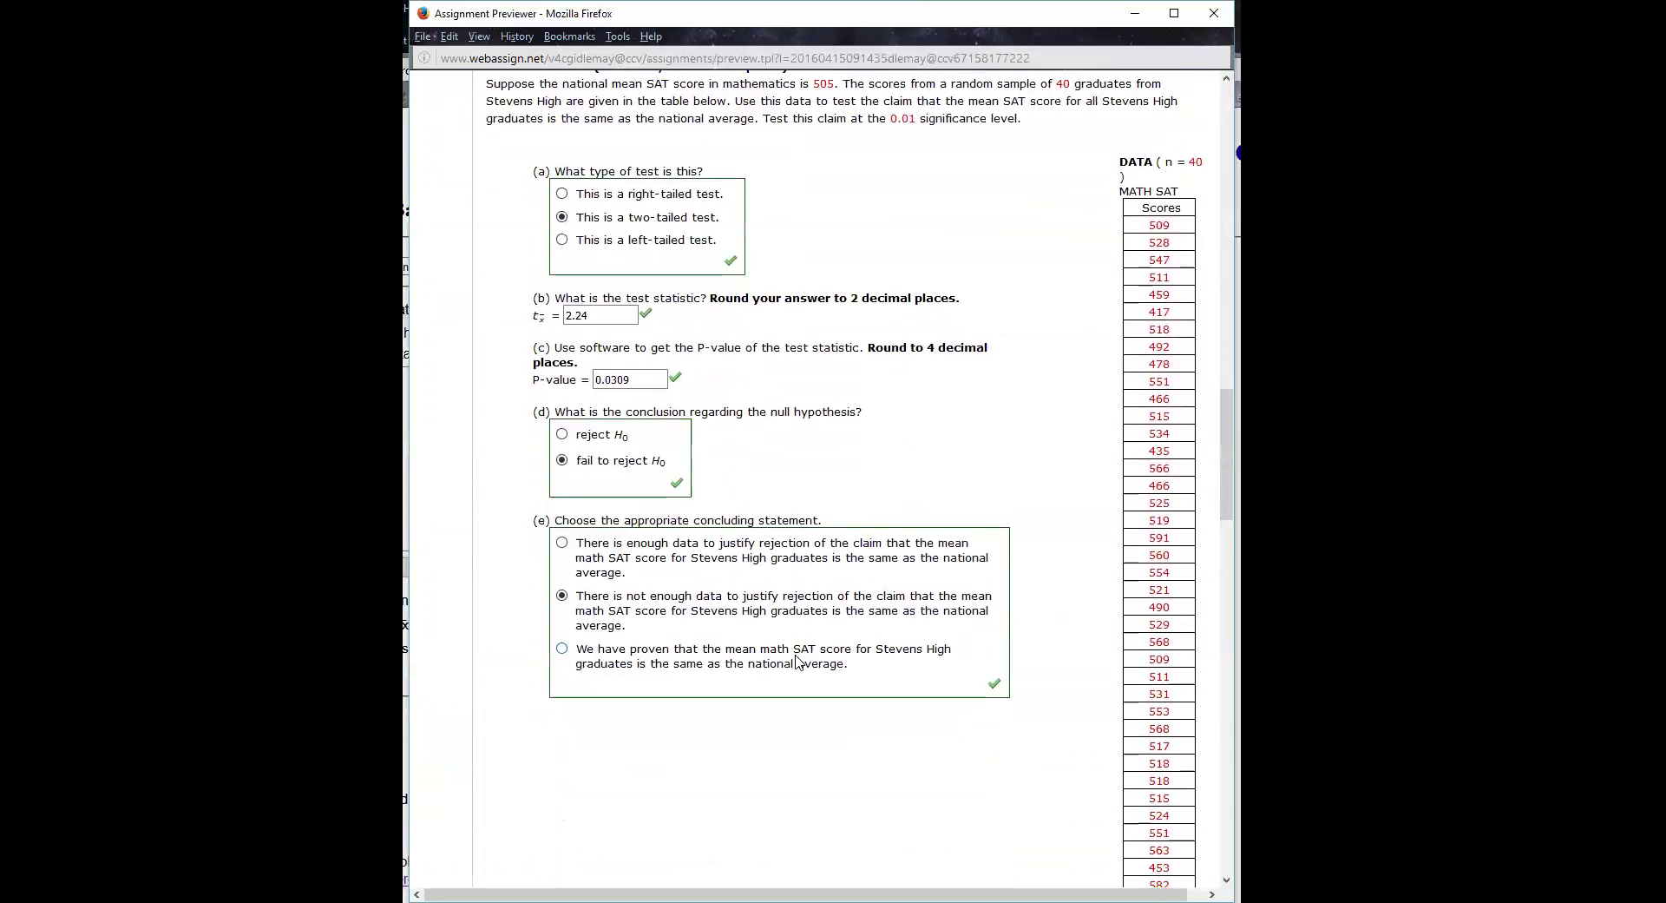
pyautogui.scroll(5, 797, 662)
pyautogui.scroll(-4, 798, 662)
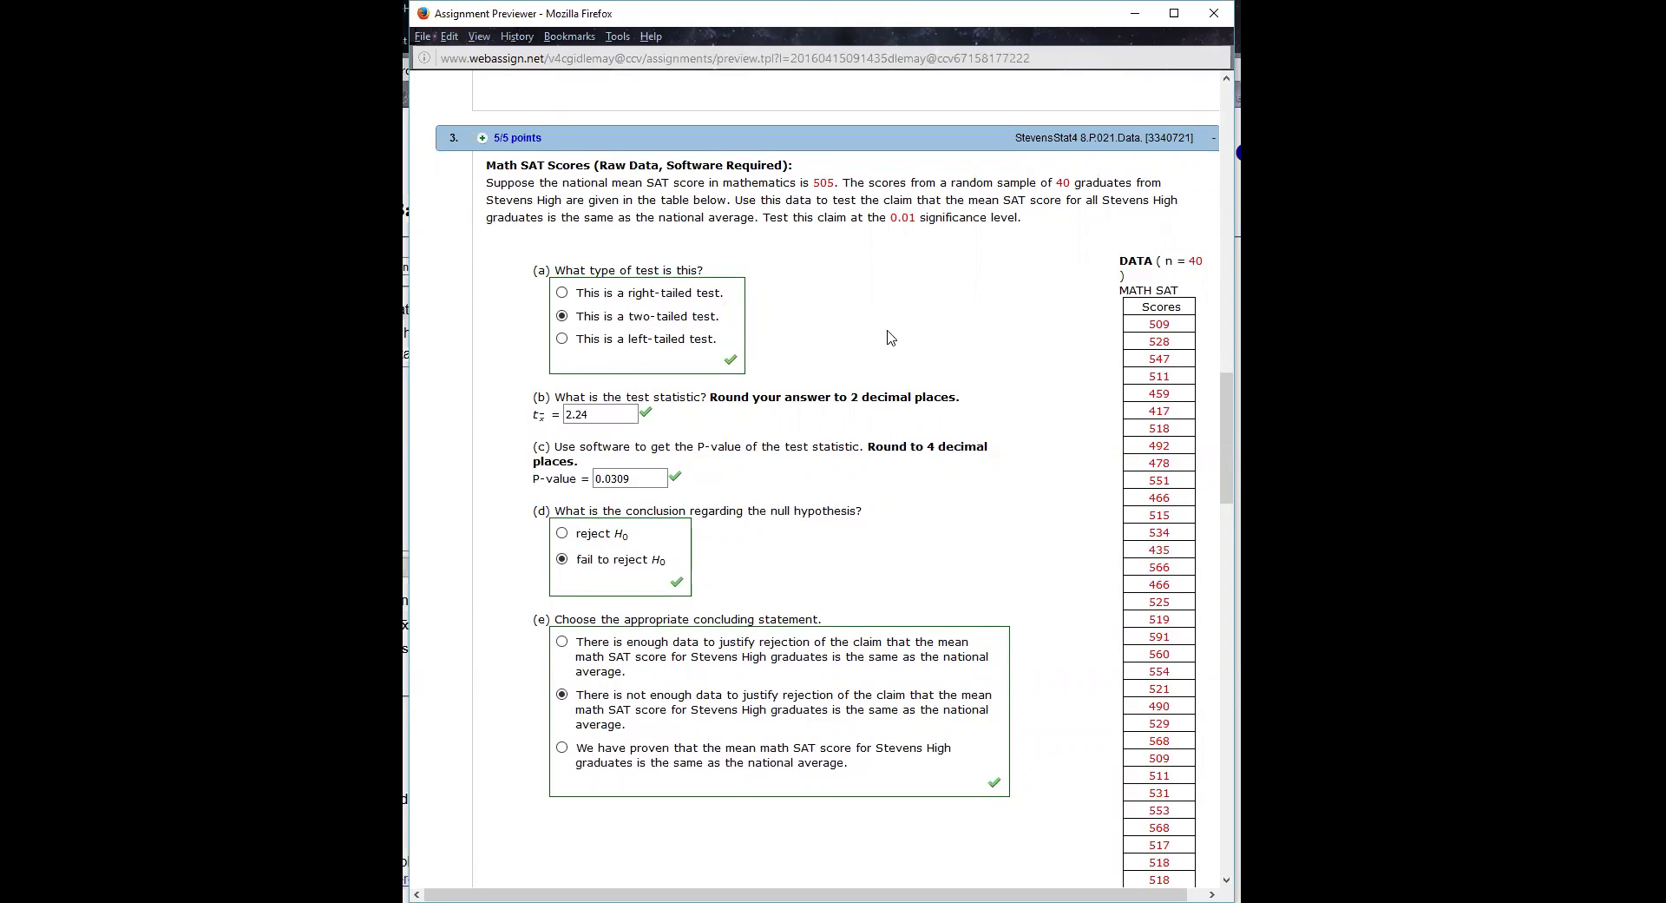
pyautogui.scroll(-5, 888, 337)
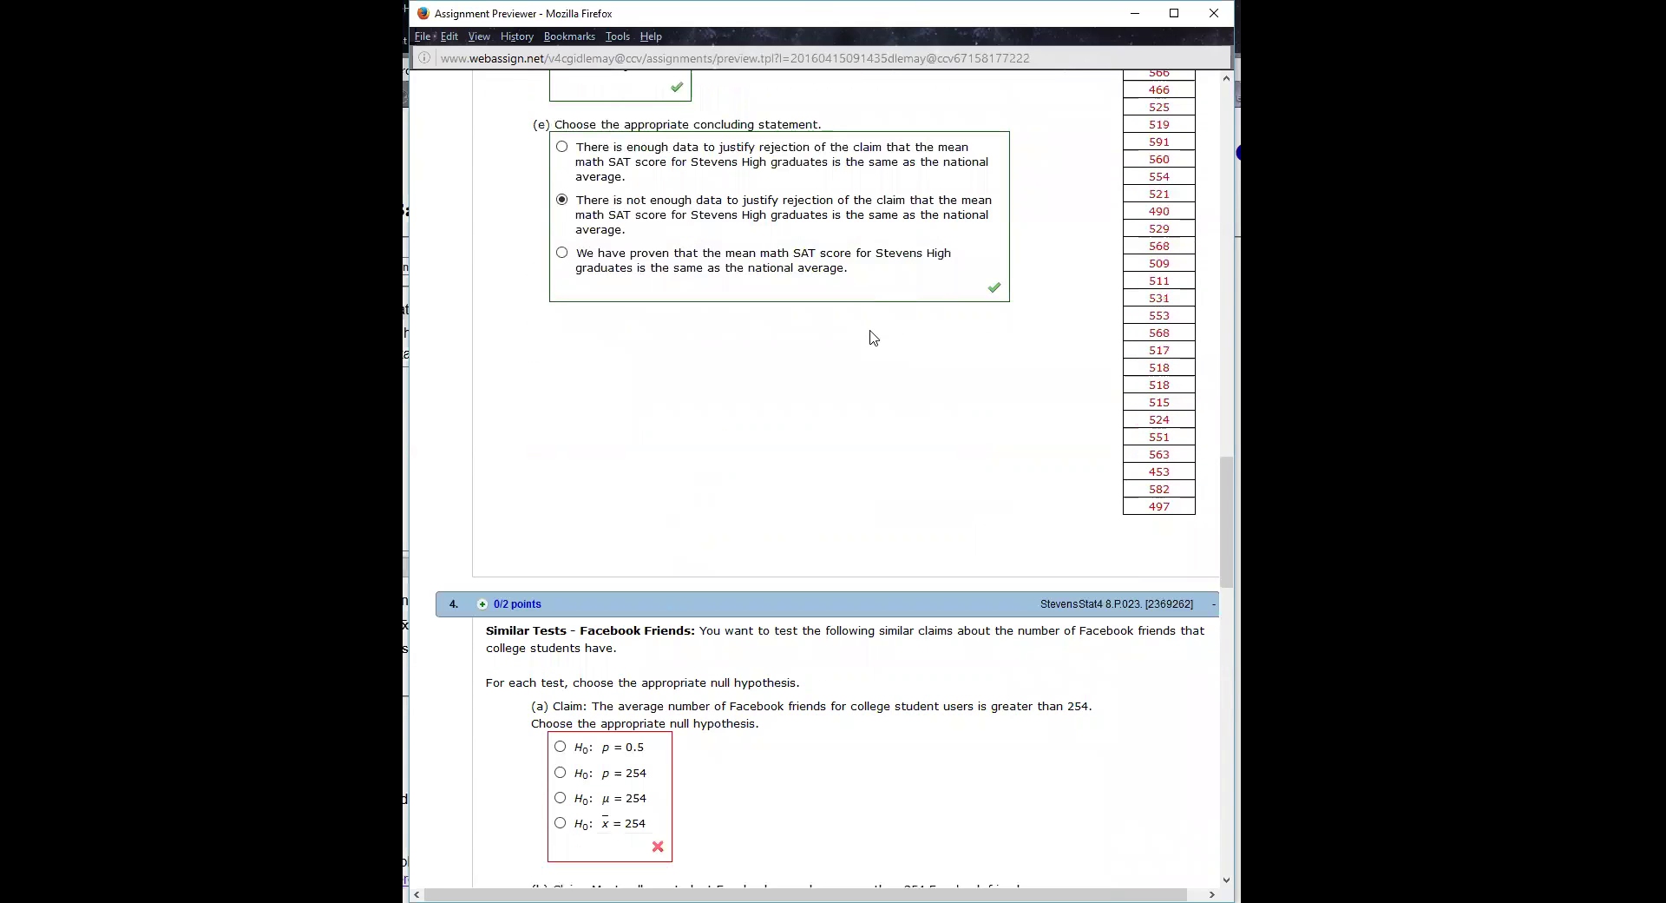
pyautogui.scroll(4, 876, 343)
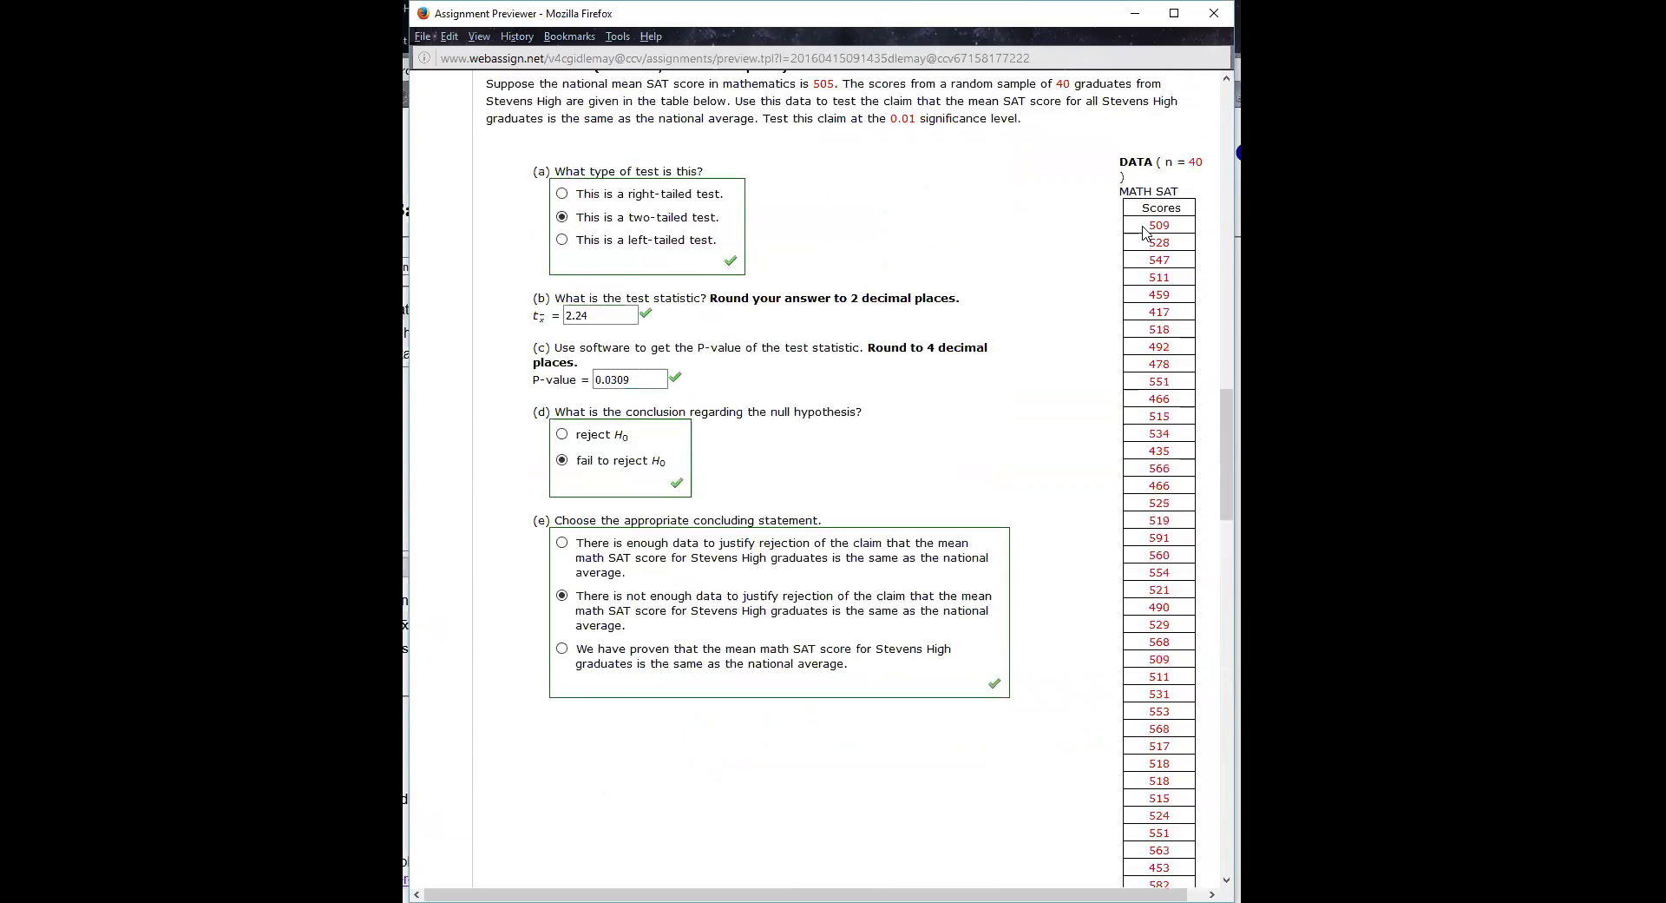
# Highlight the Math SAT scores data and leave the assignment window
pyautogui.moveTo(1143, 232); pyautogui.dragTo(1183, 805)
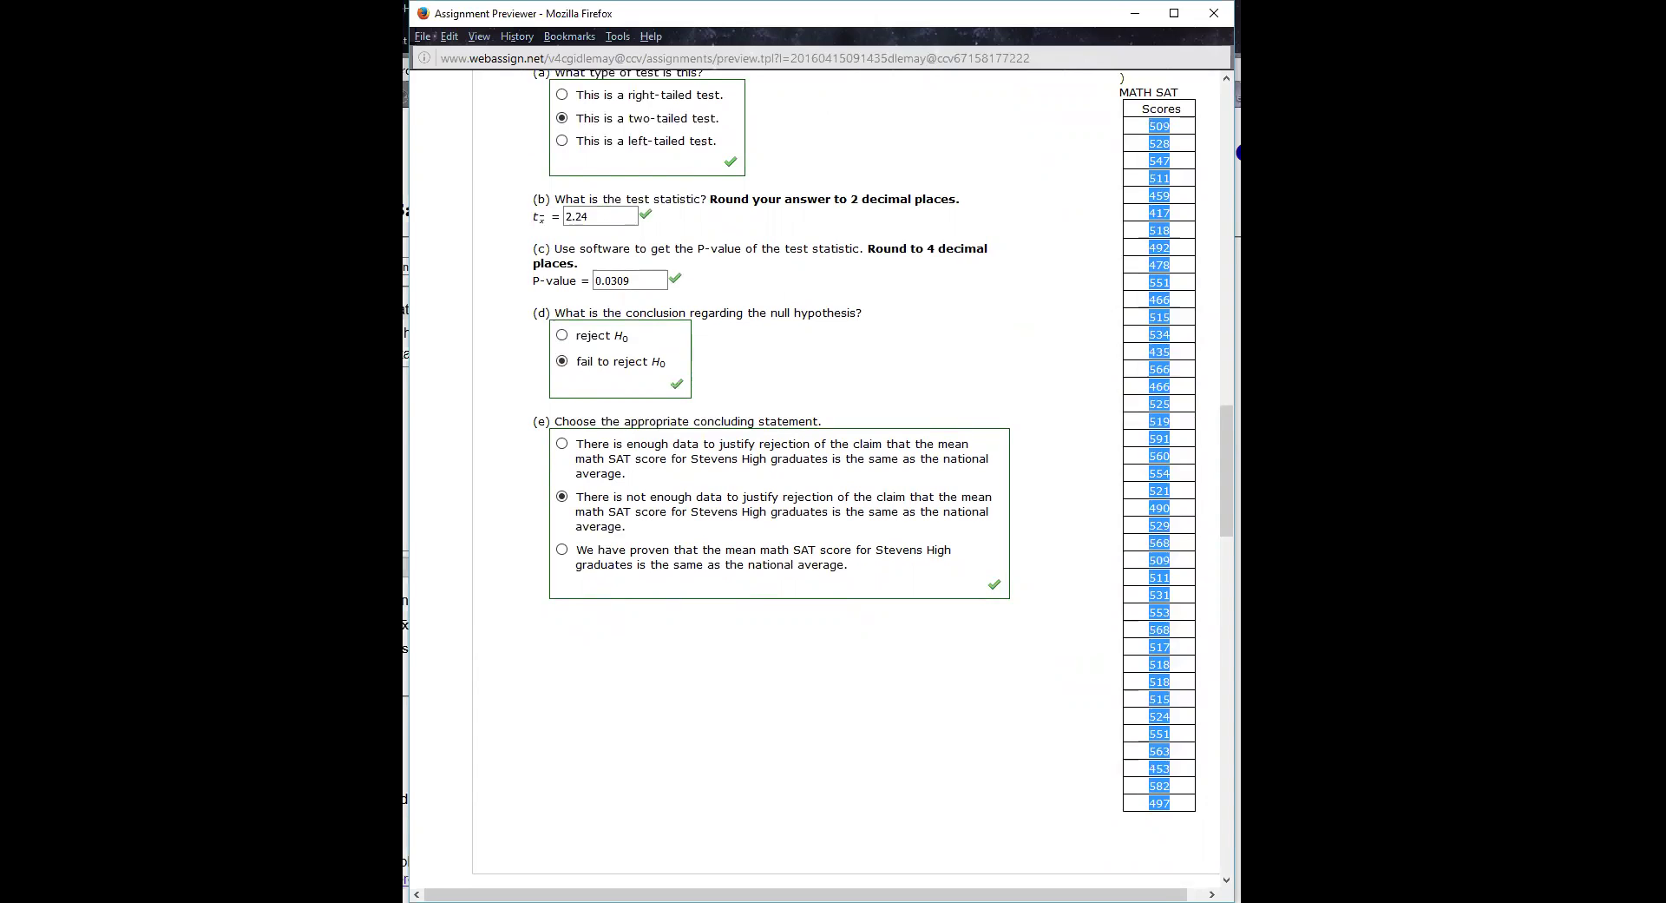
pyautogui.scroll(10, 1057, 688)
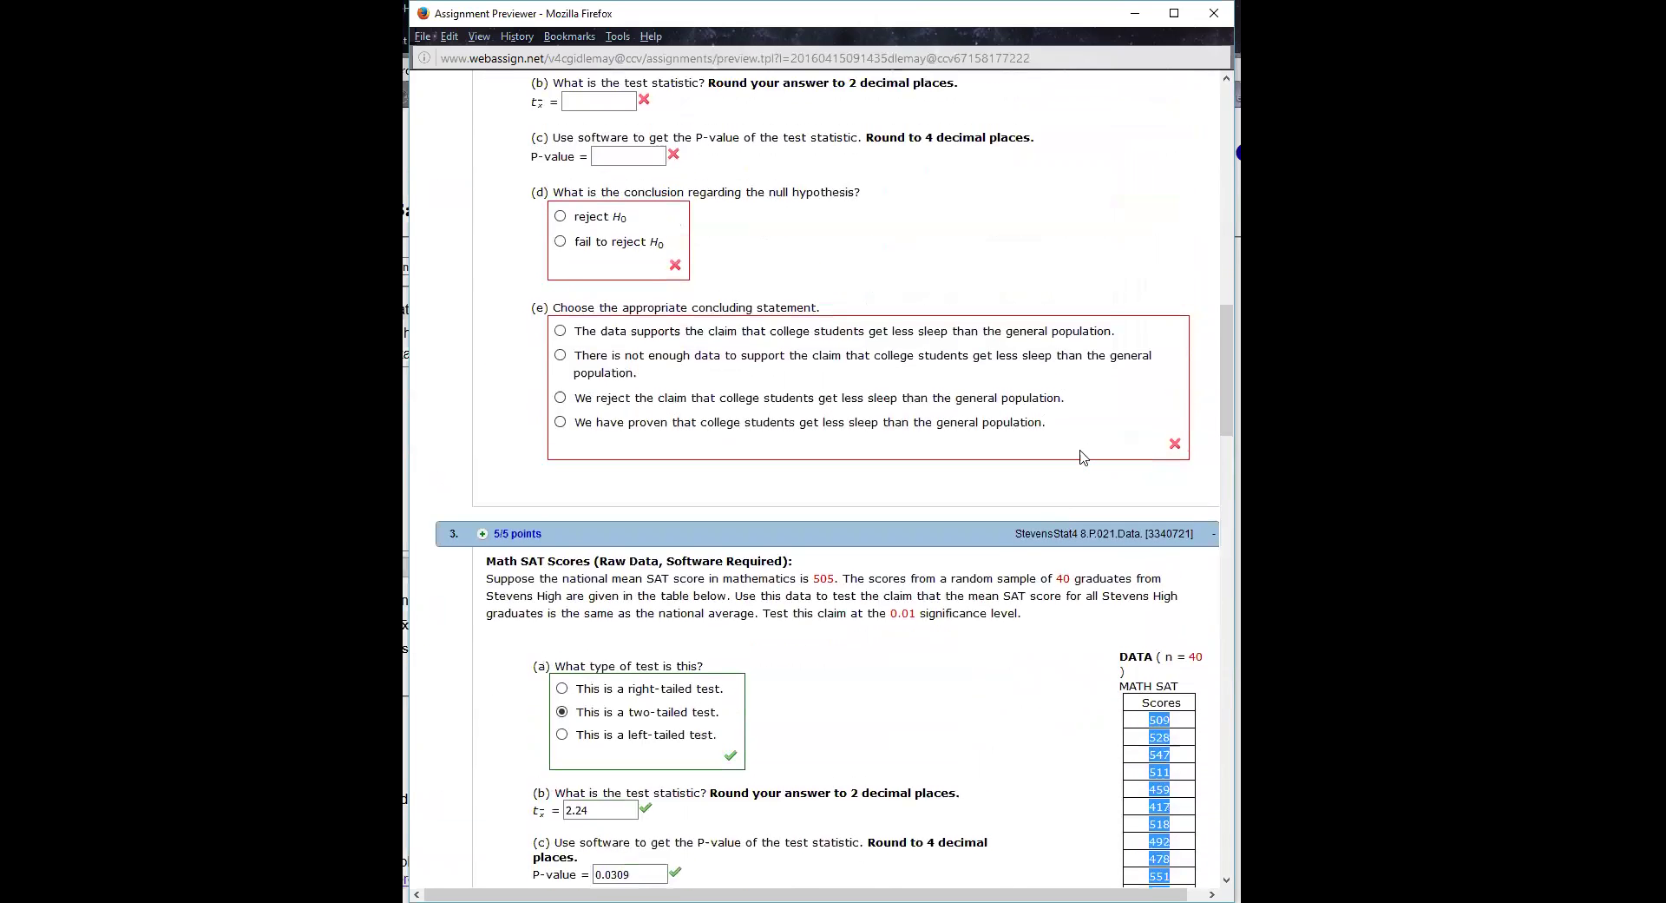
pyautogui.hotkey('alt', 'Tab')
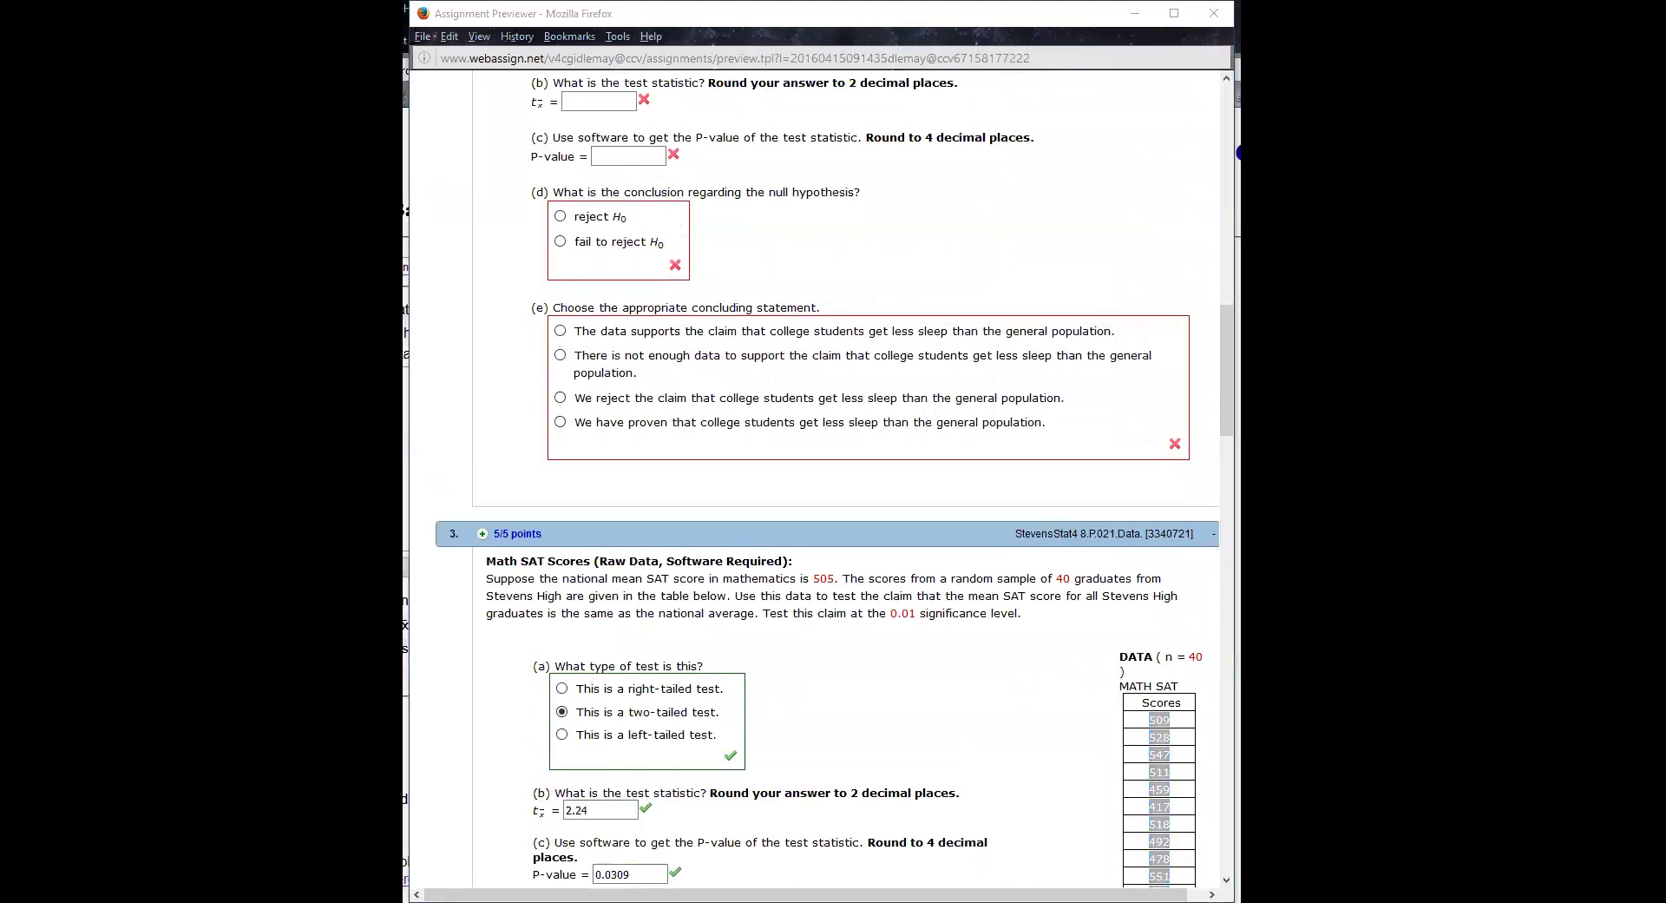